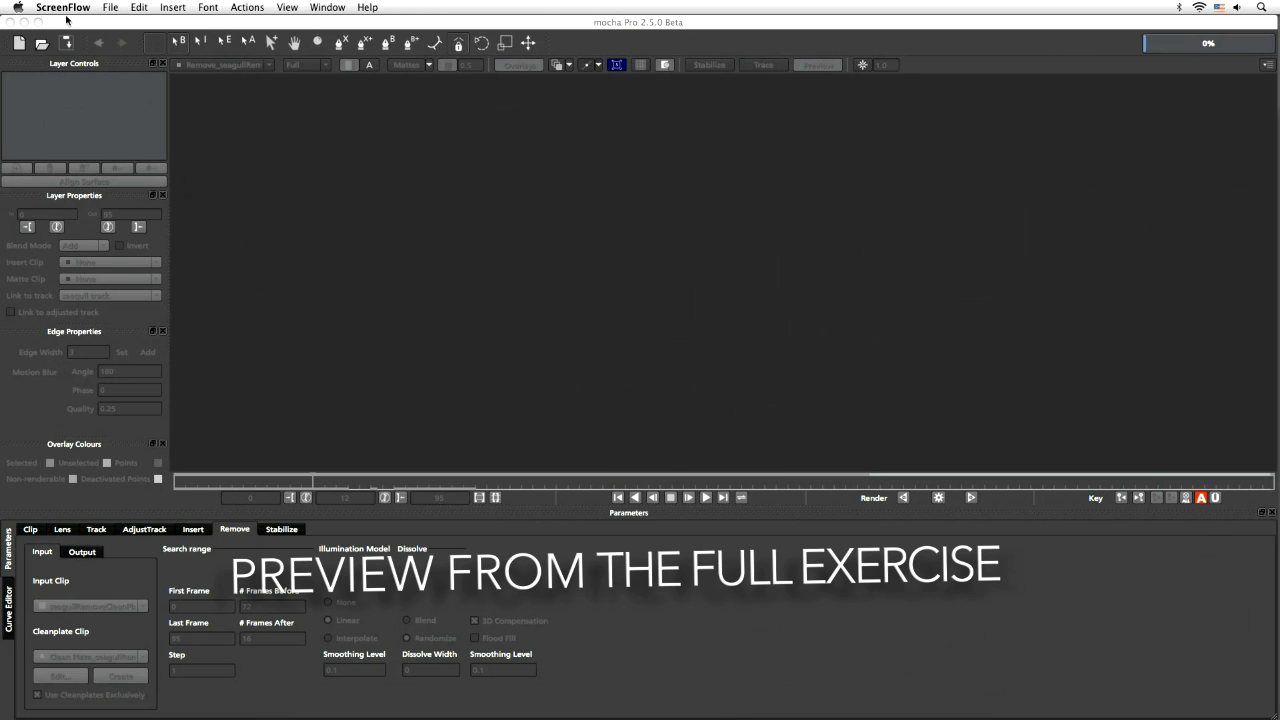
Step: Start a new project using the seagullRemoveCleanPlate.mov clip
left_click(18, 43)
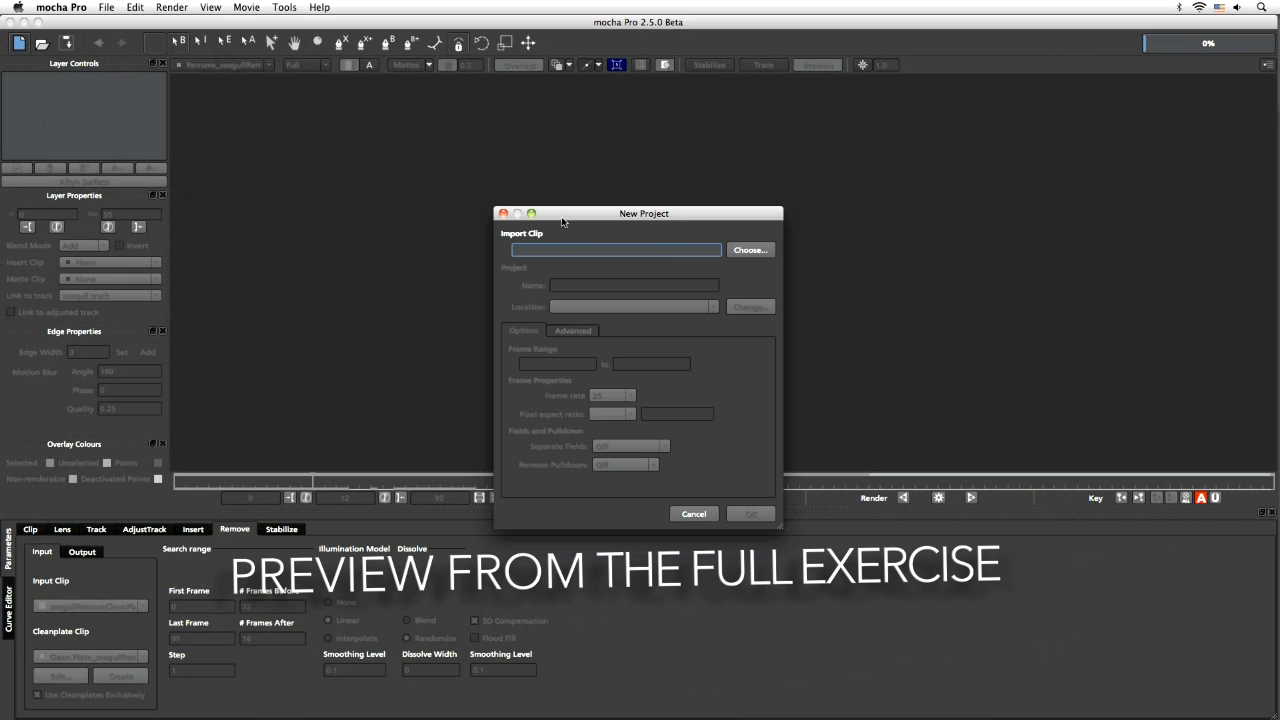
left_click(728, 256)
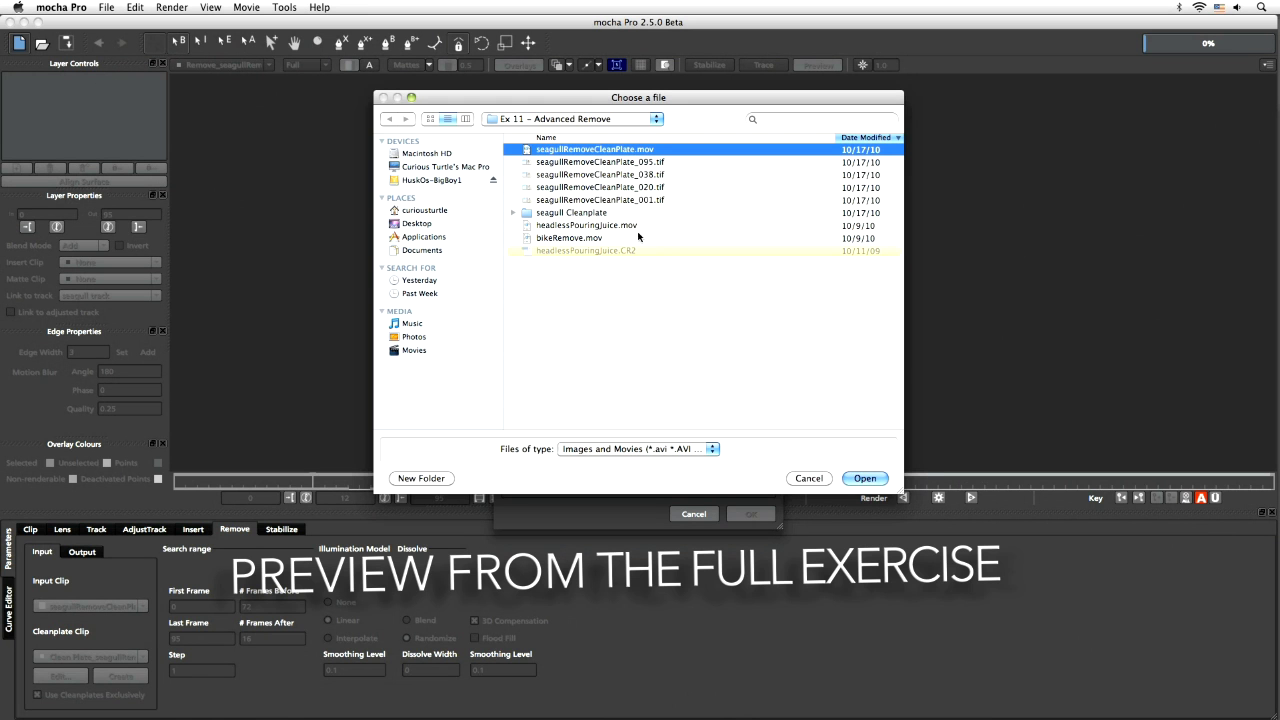
key("Return")
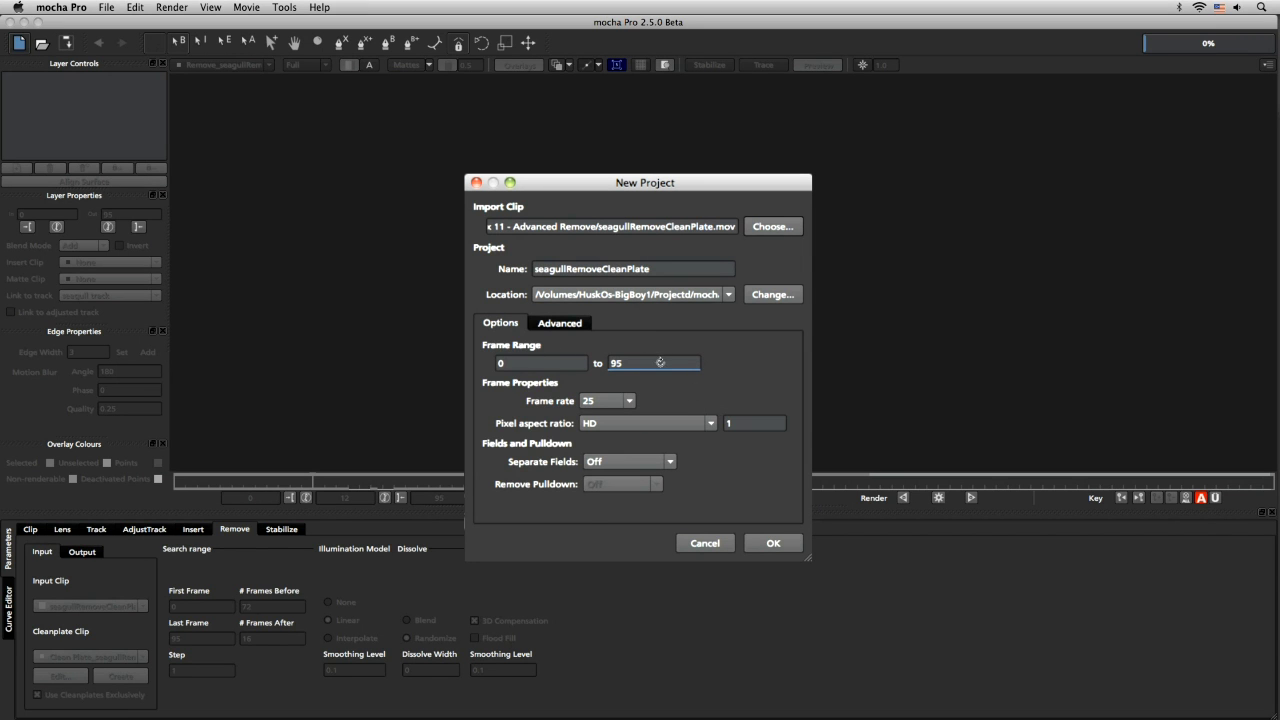
Step: Set the advanced frame offset to 0 and create the project
left_click(566, 326)
left_click(545, 363)
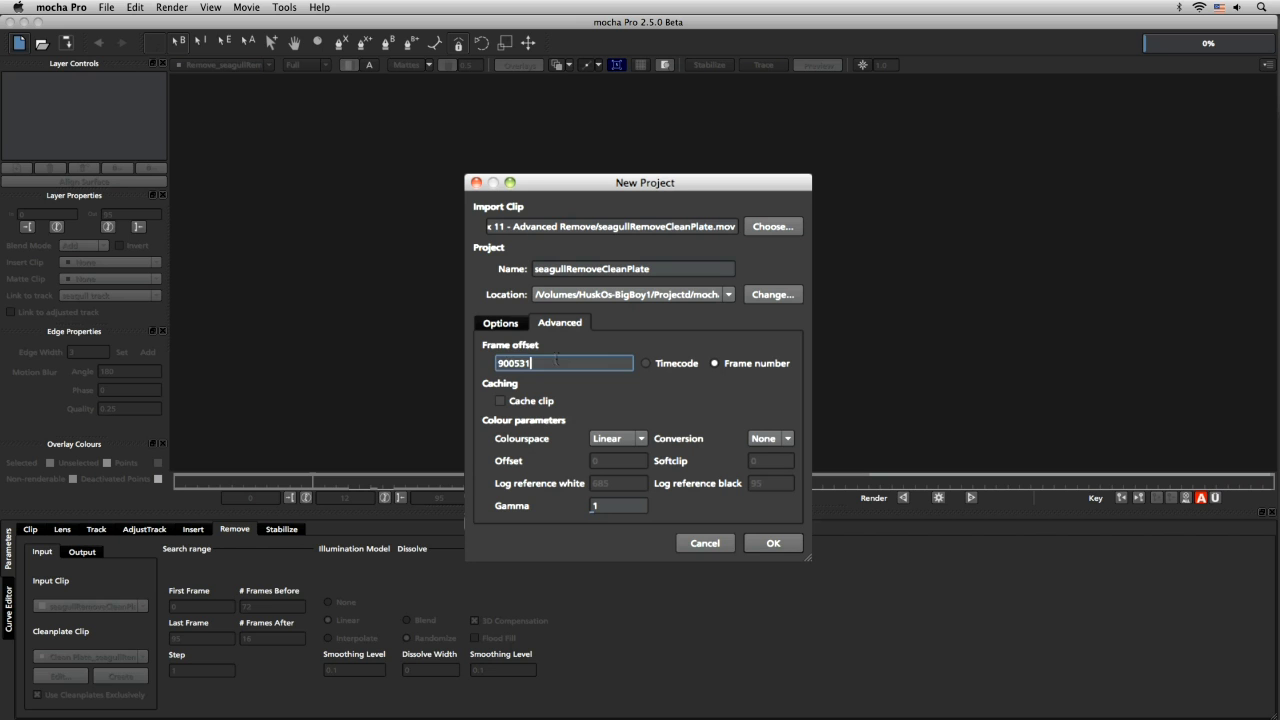
double_click(556, 366)
type("0")
left_click(497, 323)
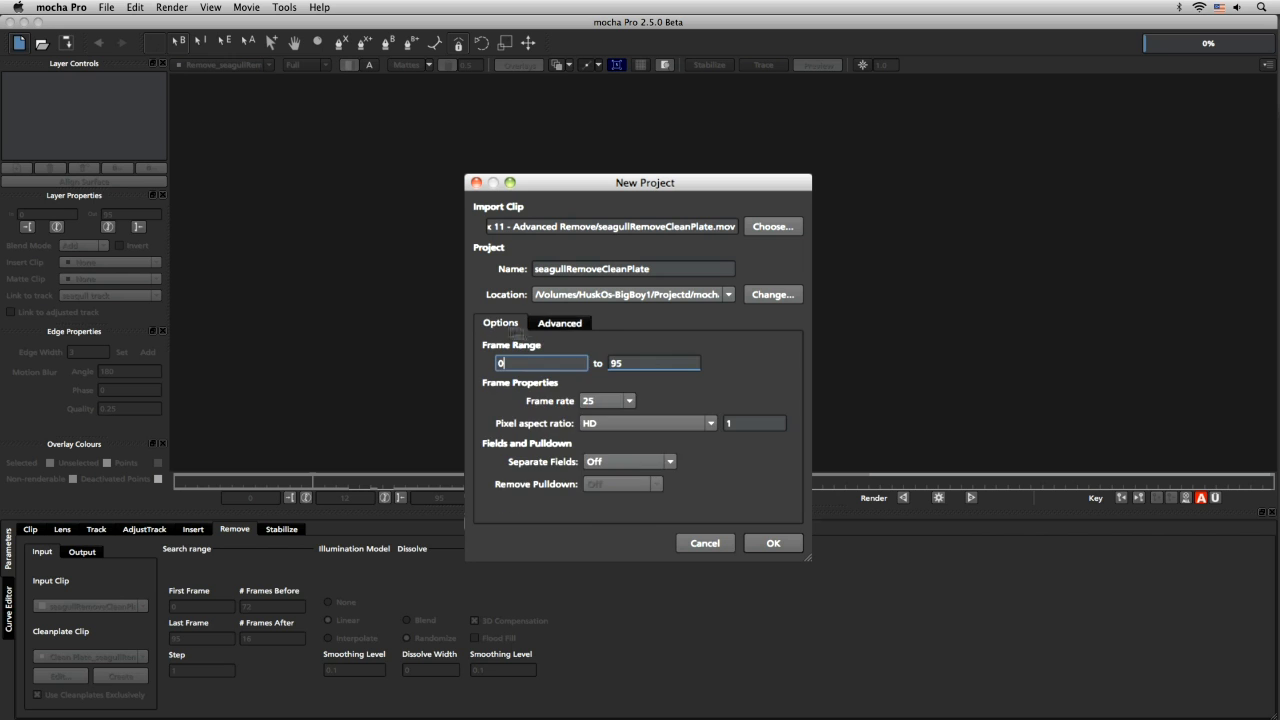
left_click(562, 323)
left_click(500, 323)
left_click(559, 323)
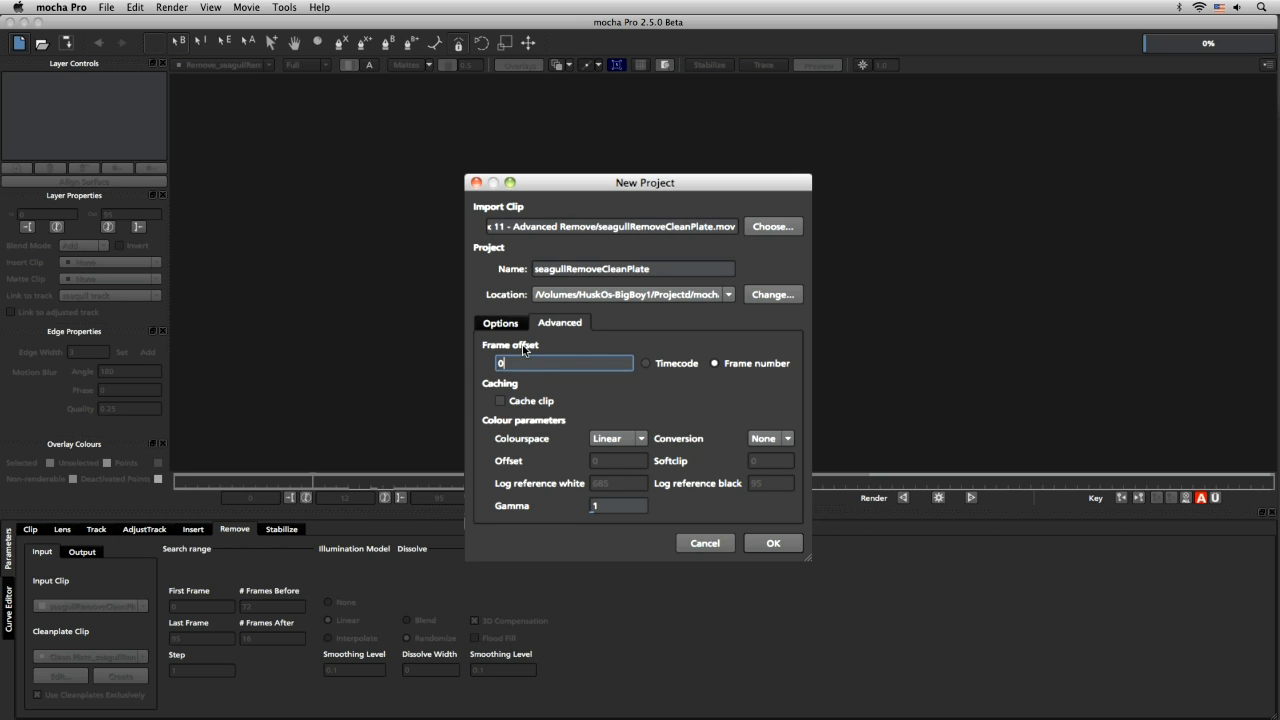
left_click(502, 325)
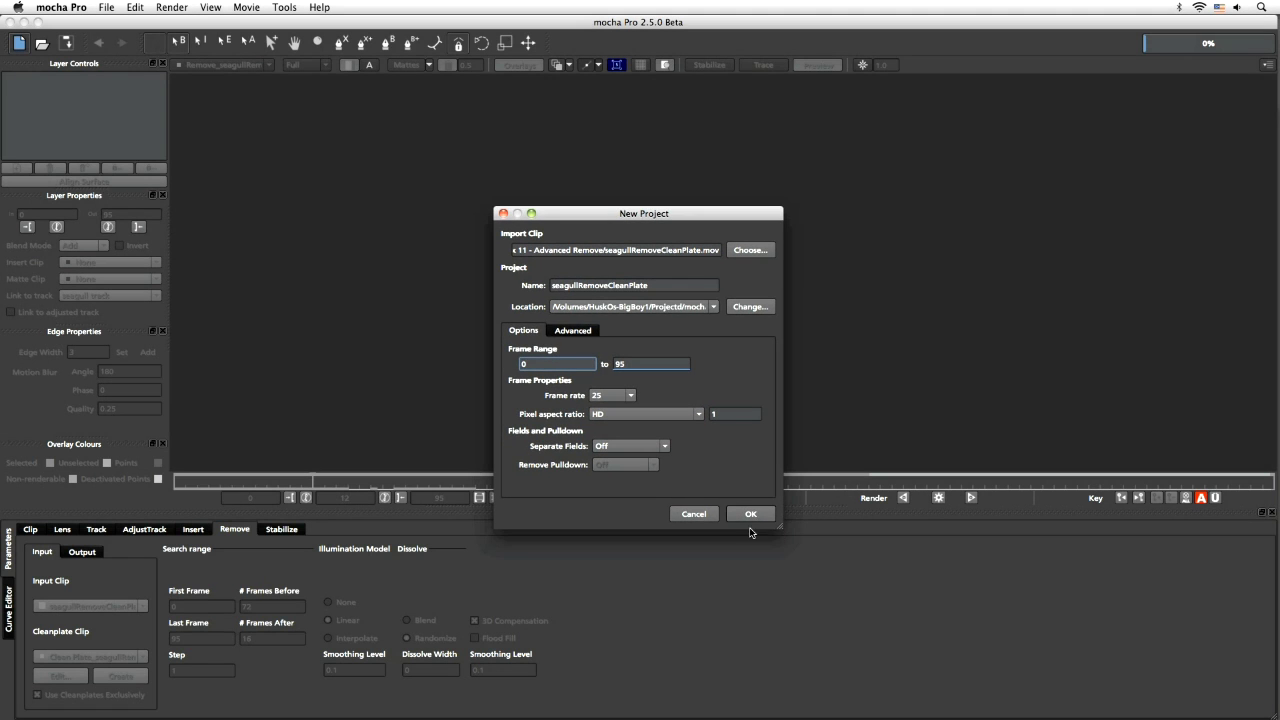
left_click(750, 515)
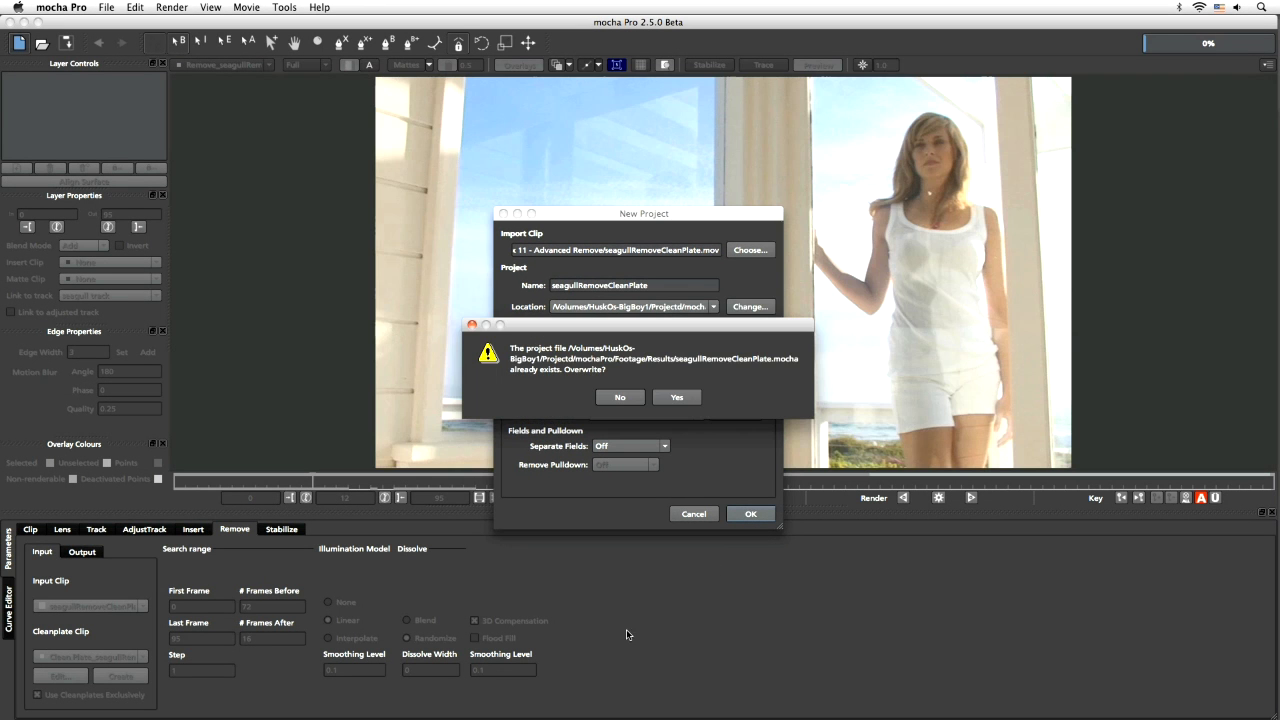
Step: Overwrite the old project file, play the seagull footage, then return to frame 0
left_click(675, 397)
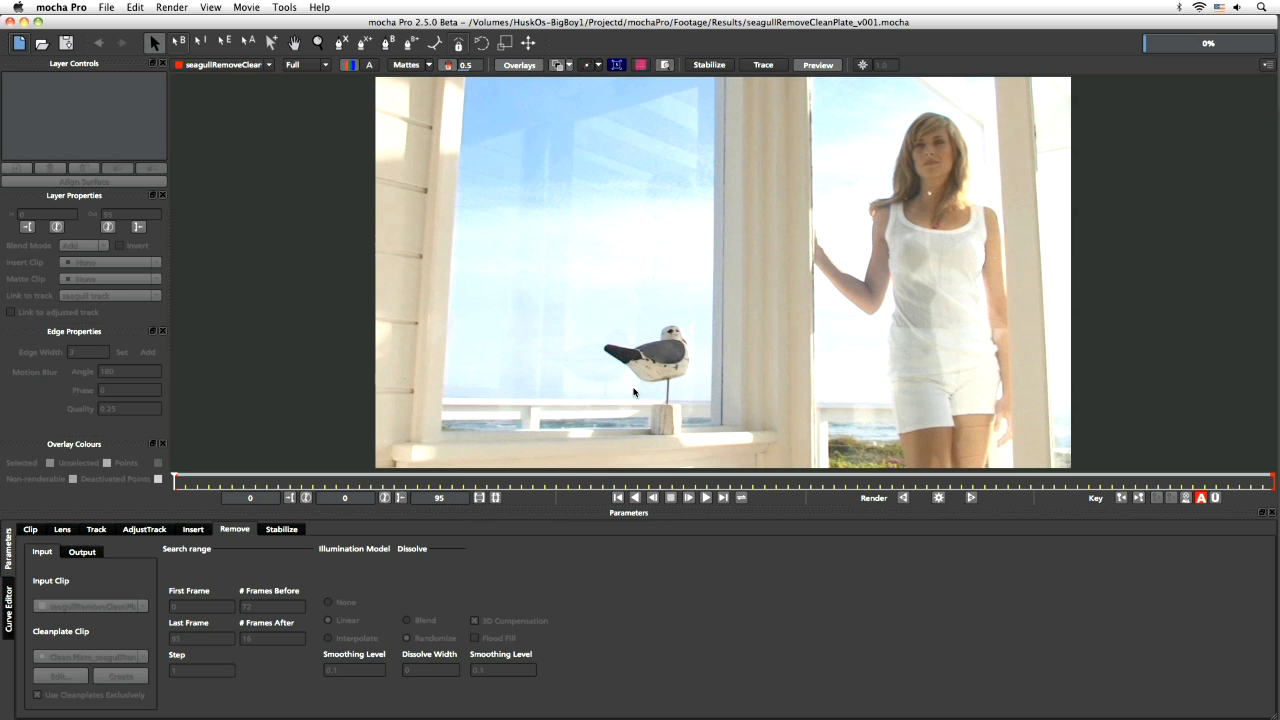
left_click(706, 497)
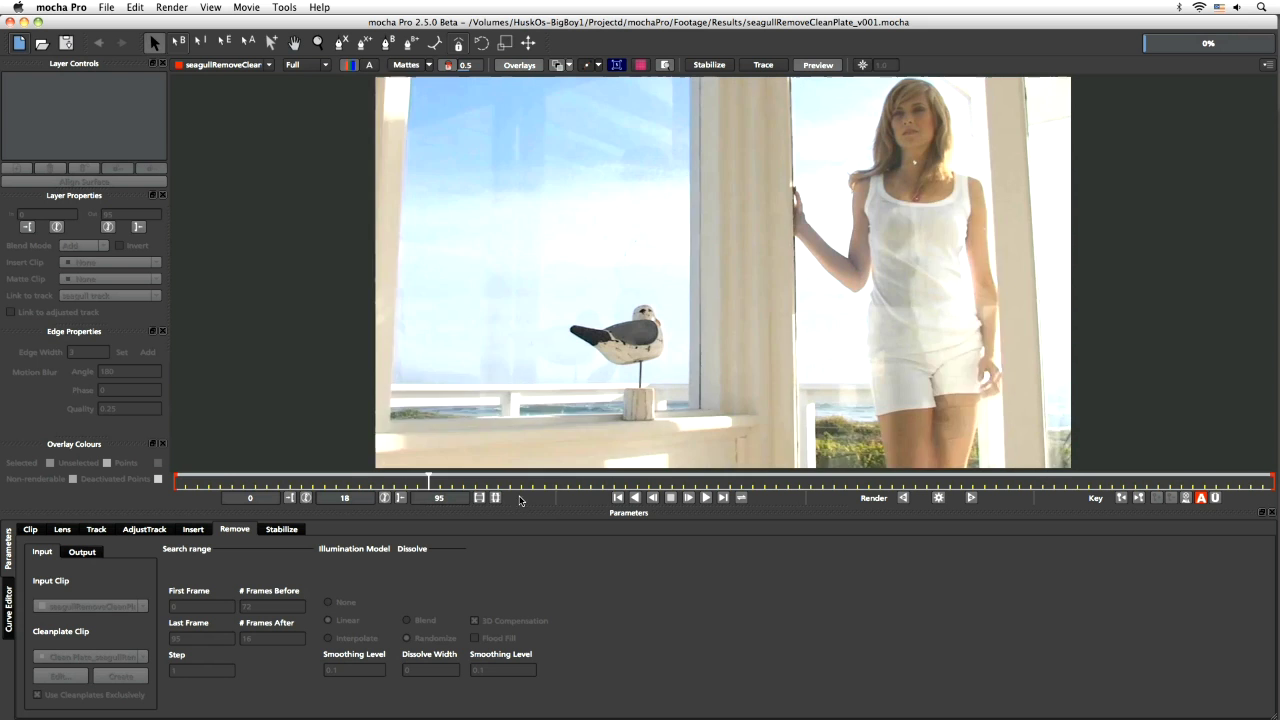
left_click(212, 487)
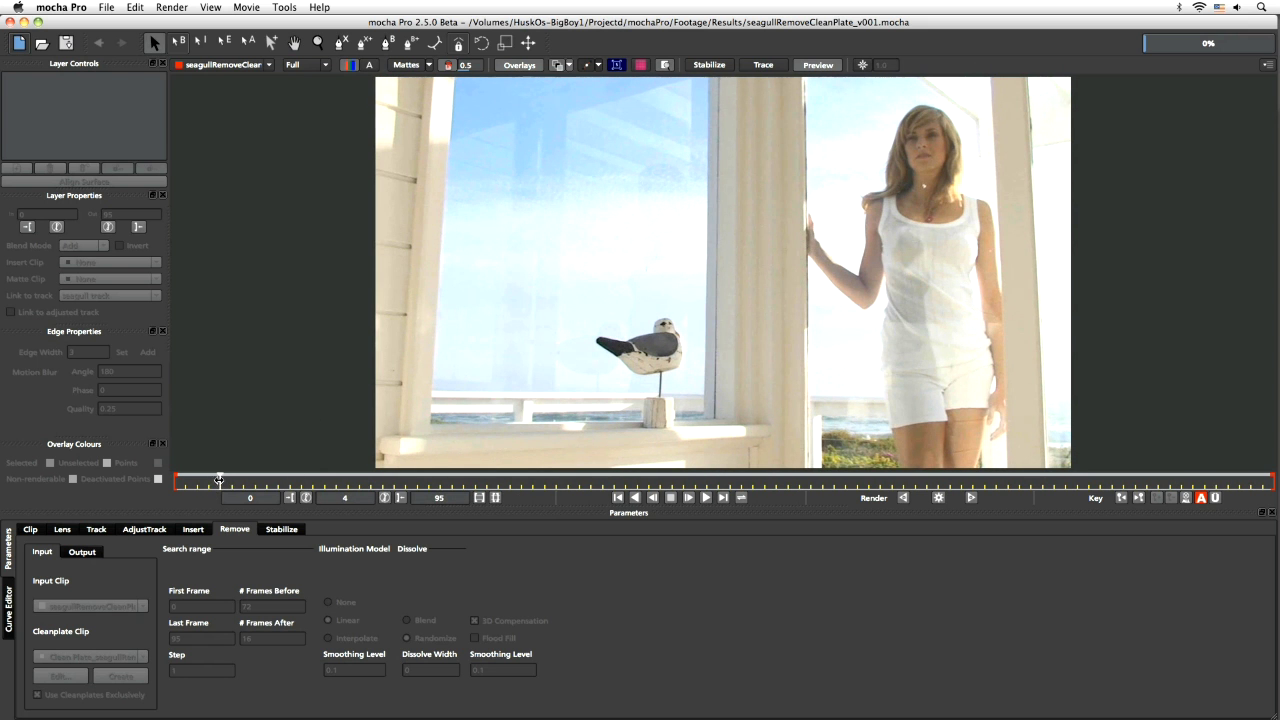
left_click_drag(219, 481, 177, 482)
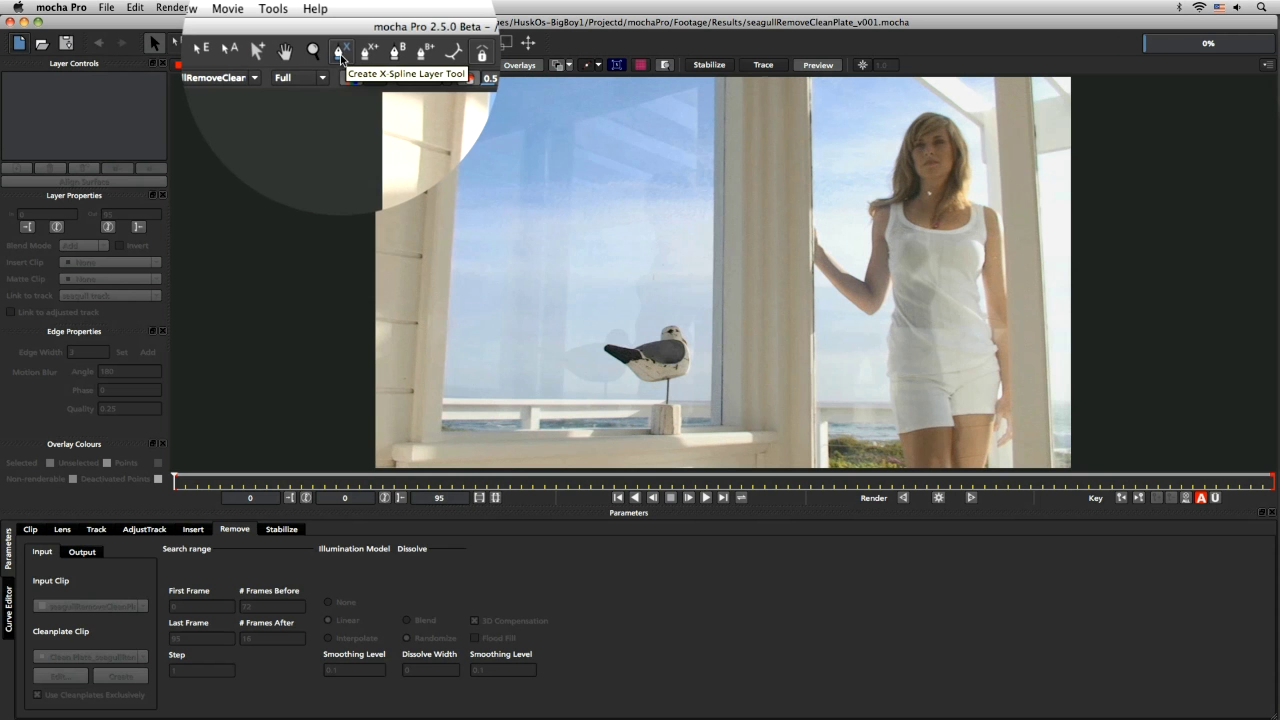
Step: Draw a closed X-spline shape around the sky in the window
left_click(339, 52)
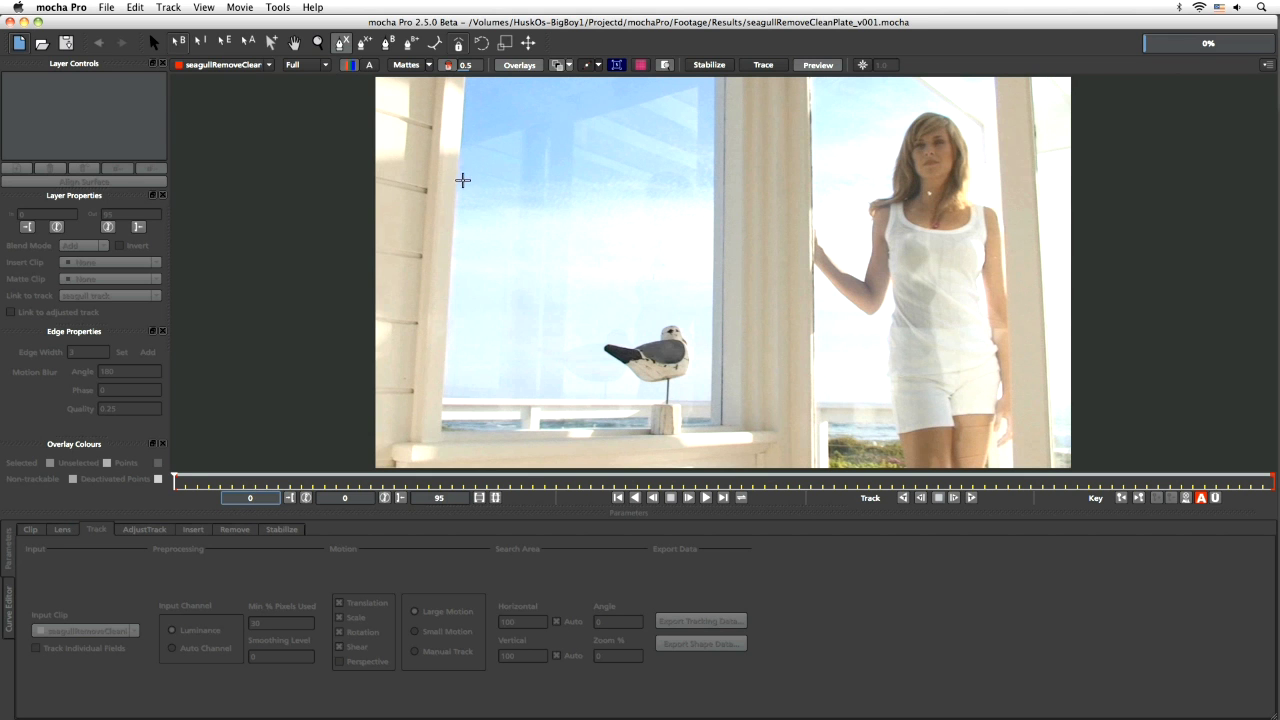
left_click(460, 181)
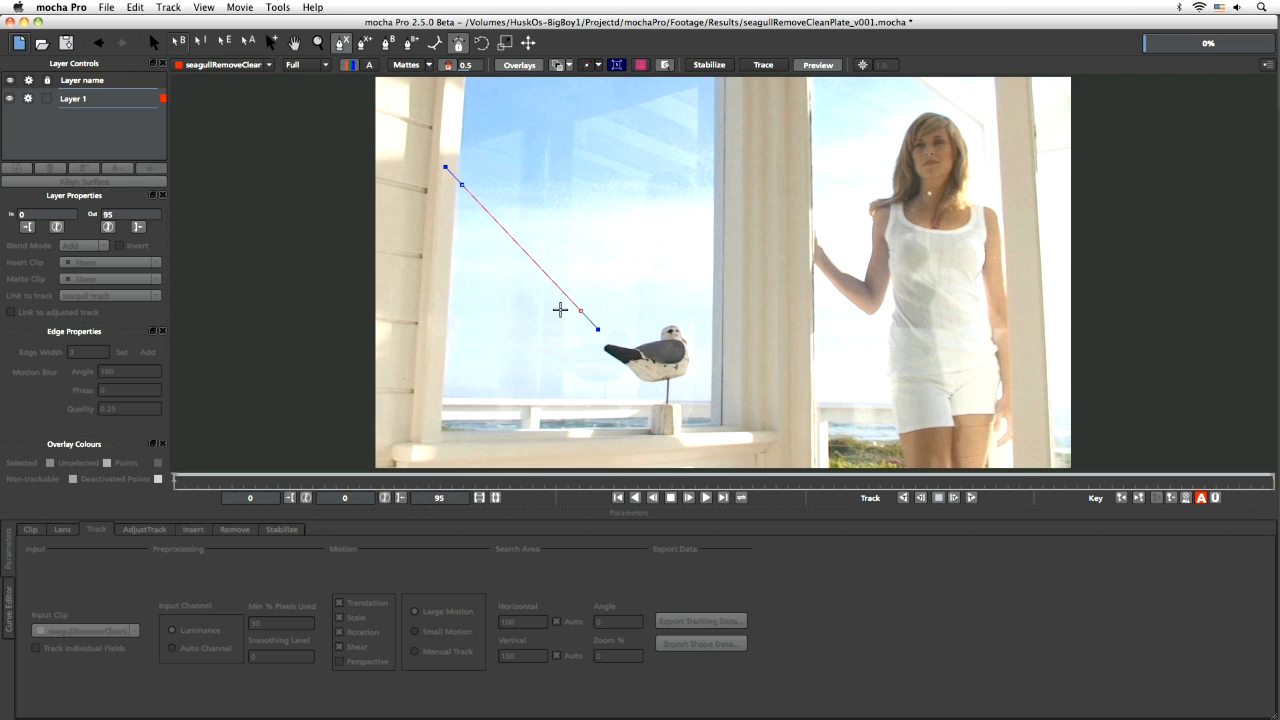
left_click(460, 303)
left_click(621, 298)
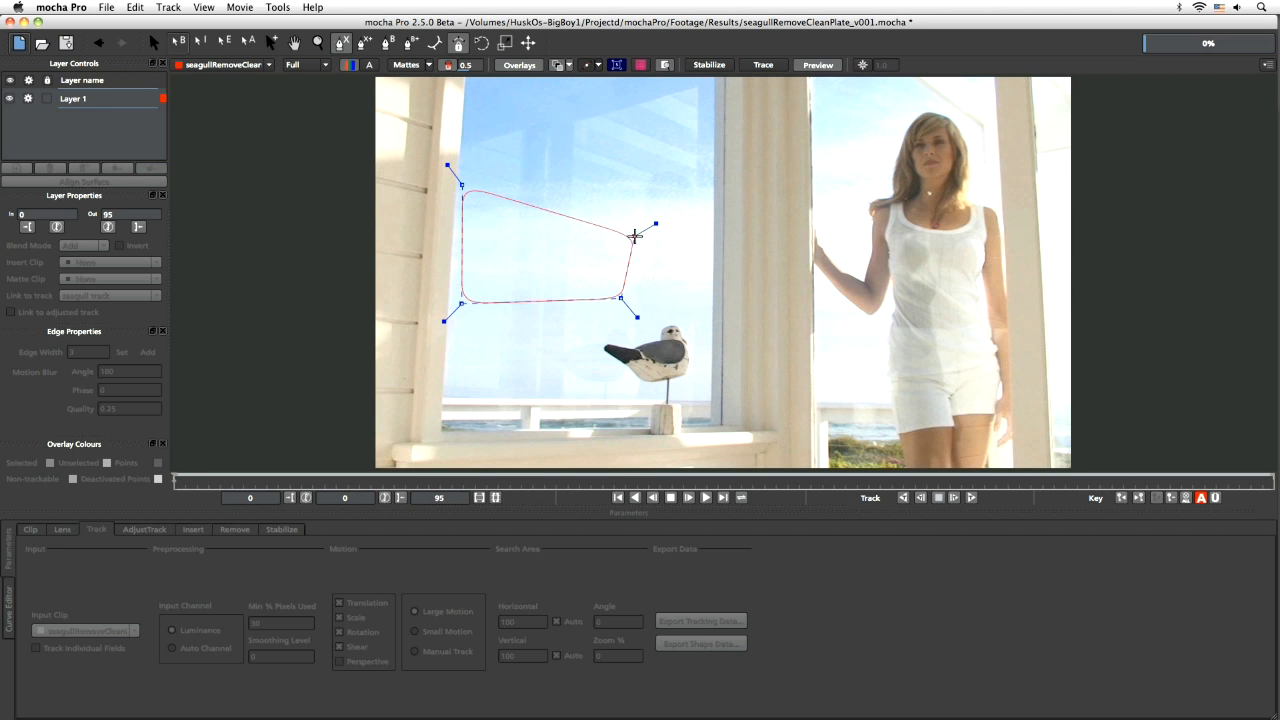
left_click(637, 232)
left_click(645, 152)
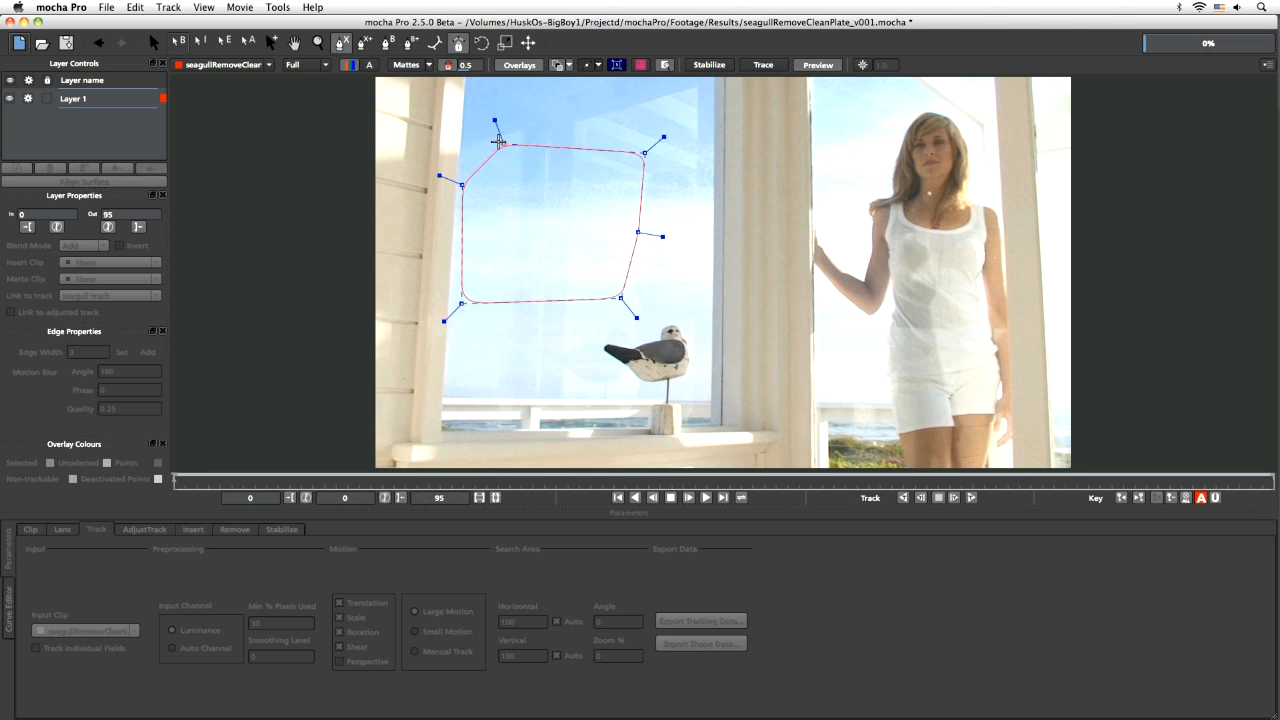
left_click(490, 155)
right_click(496, 162)
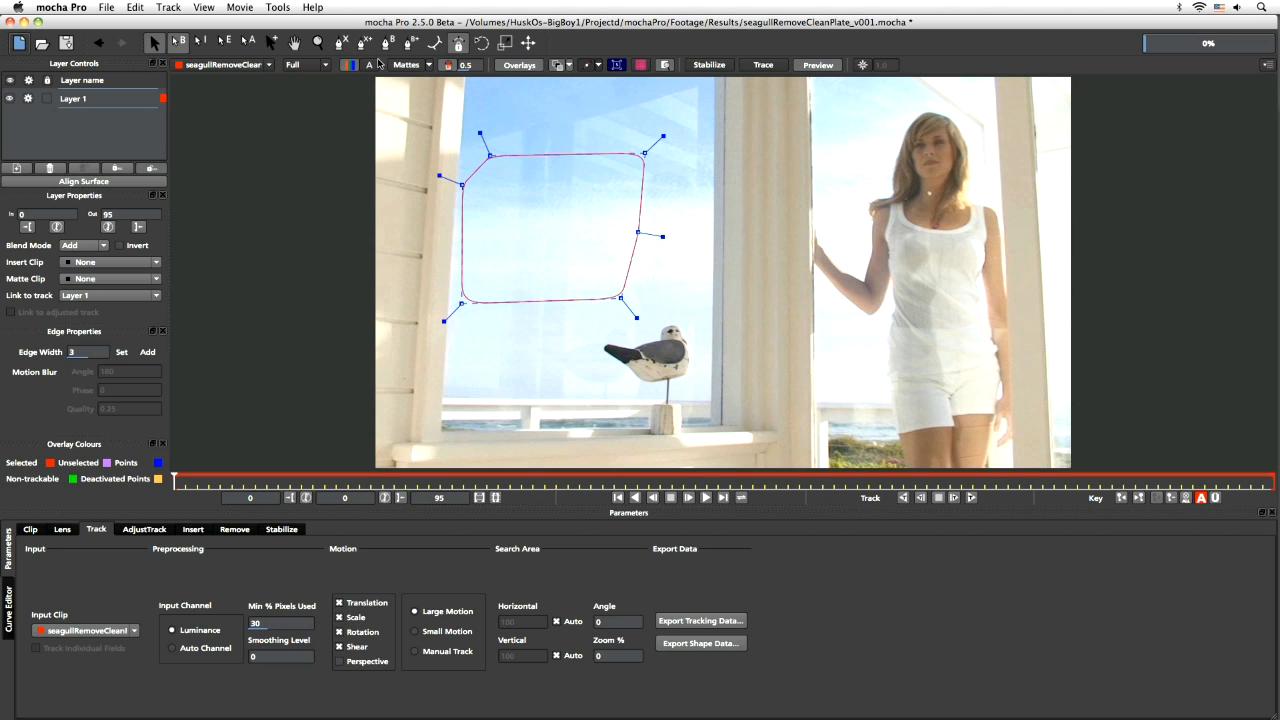
Step: Add and move points to refine the sky outline's lower-left edge
left_click(271, 42)
left_click_drag(498, 305, 493, 383)
left_click(506, 352)
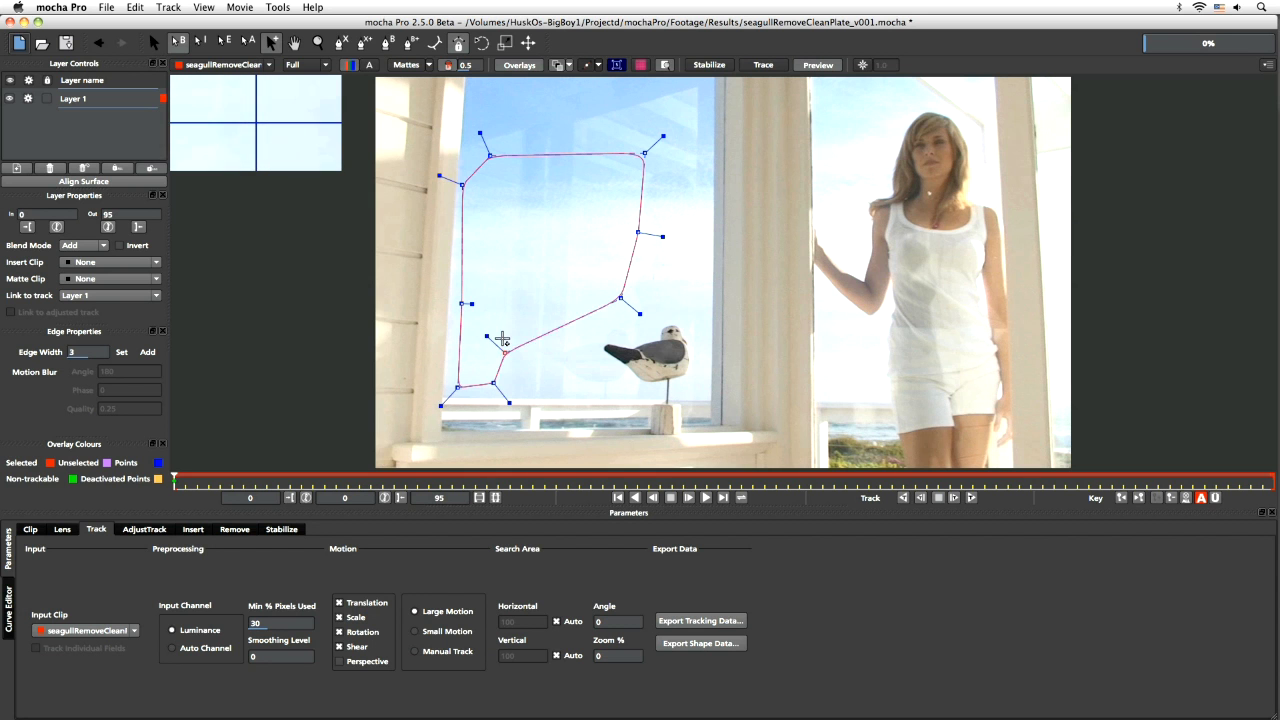
left_click_drag(502, 340, 506, 307)
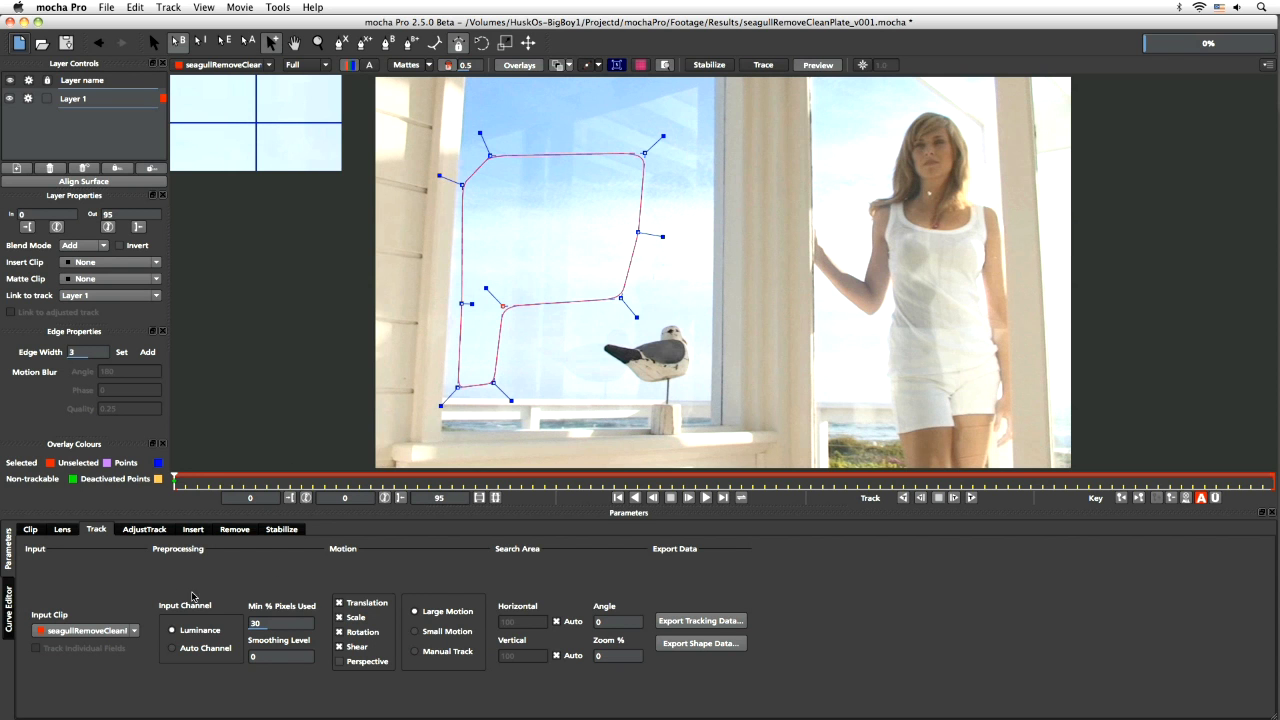
Step: Track on Auto Channel without shear and rename the layer 'sky track'
left_click(201, 647)
left_click(340, 647)
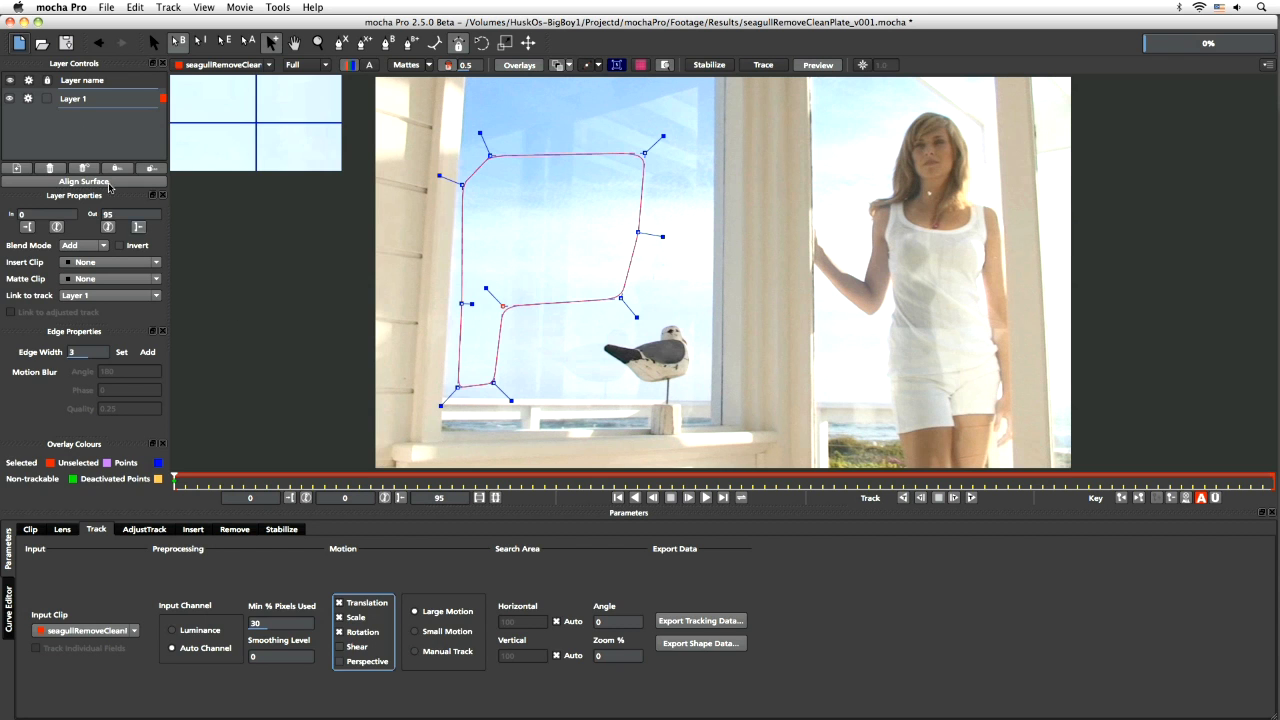
double_click(74, 98)
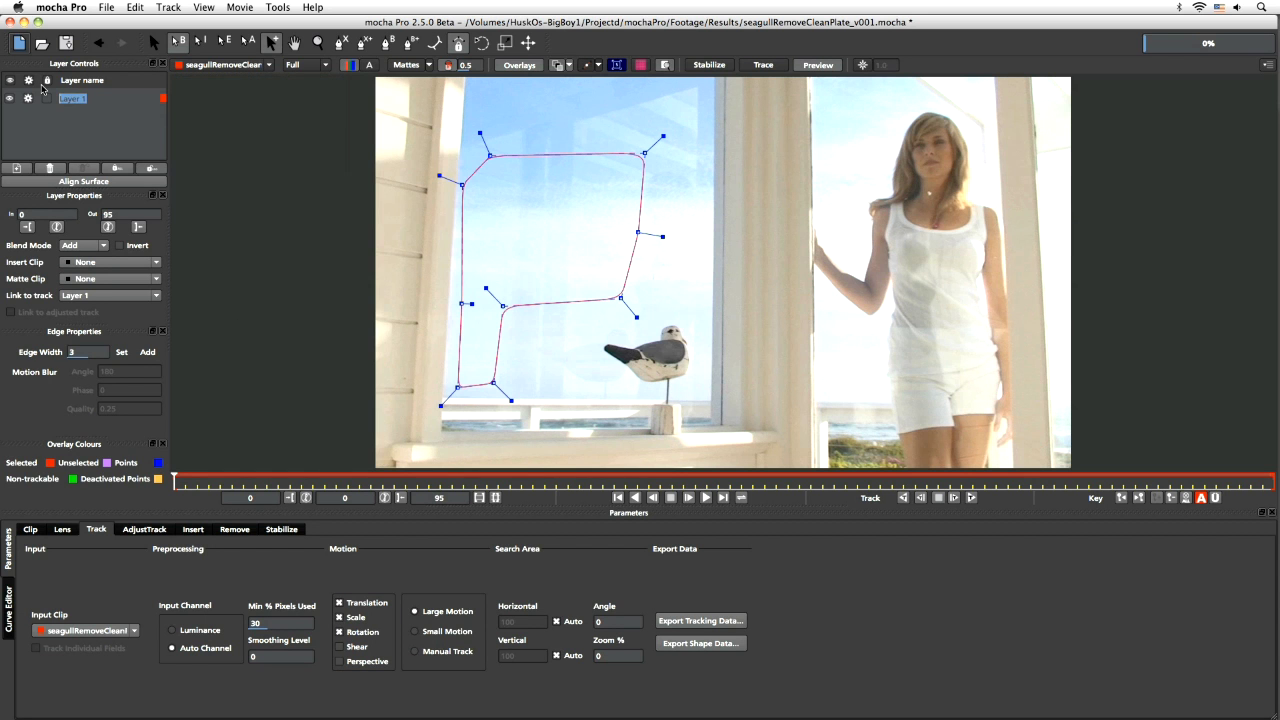
type("sky track")
key("Return")
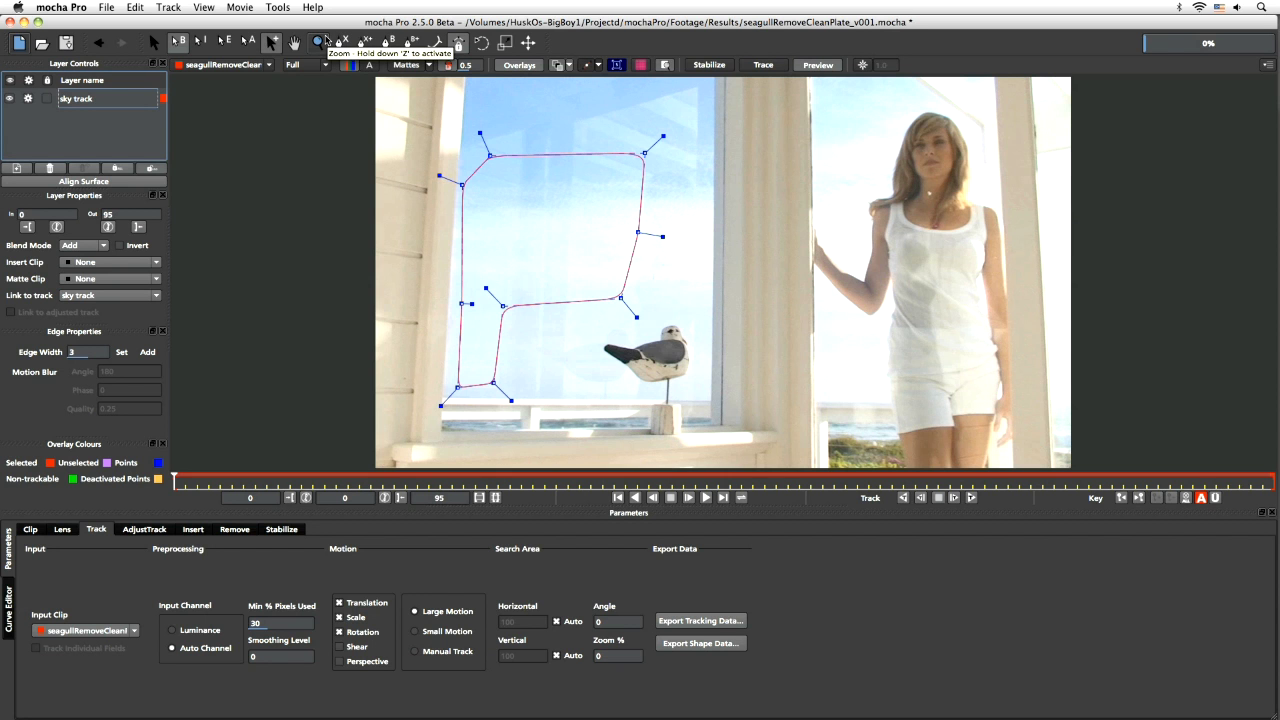
left_click(341, 42)
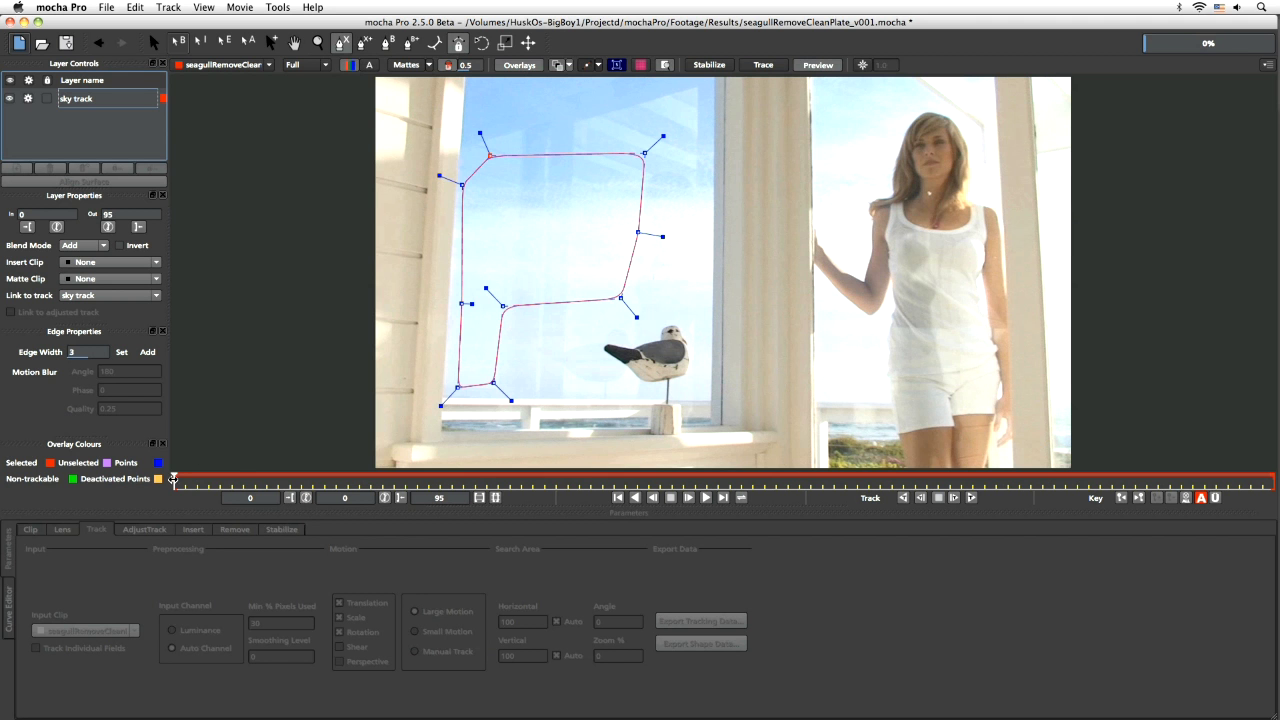
left_click_drag(173, 479, 846, 462)
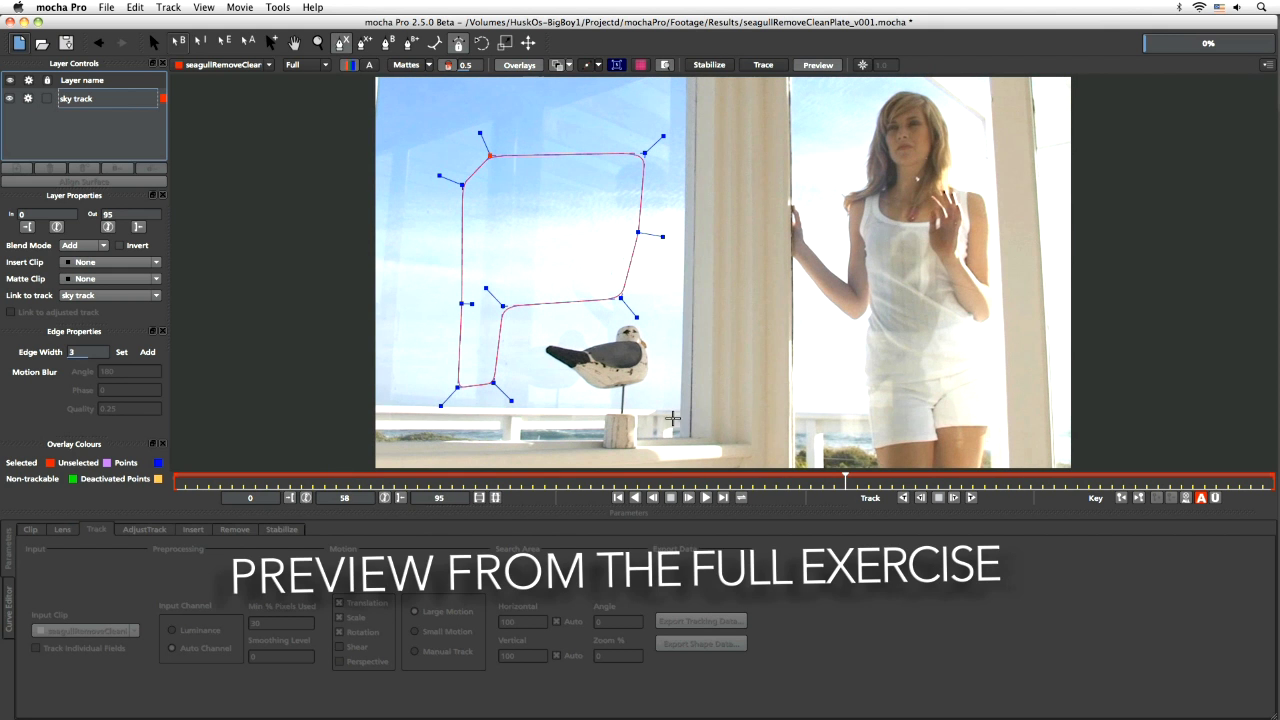
mouse_move(849, 484)
left_mouse_down()
mouse_move(243, 485)
mouse_move(845, 481)
left_mouse_up()
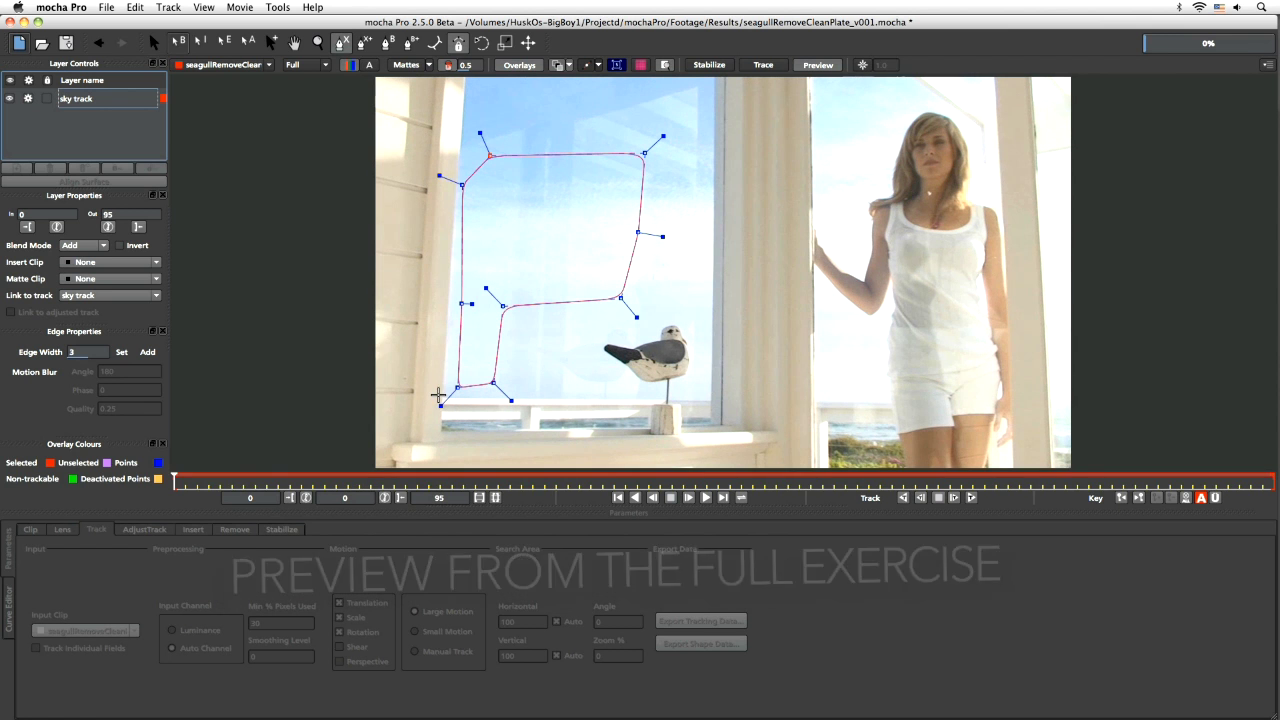
Step: Draw a closed spline around the windowsill railing and adjust its corner points
left_click(443, 371)
left_click(443, 421)
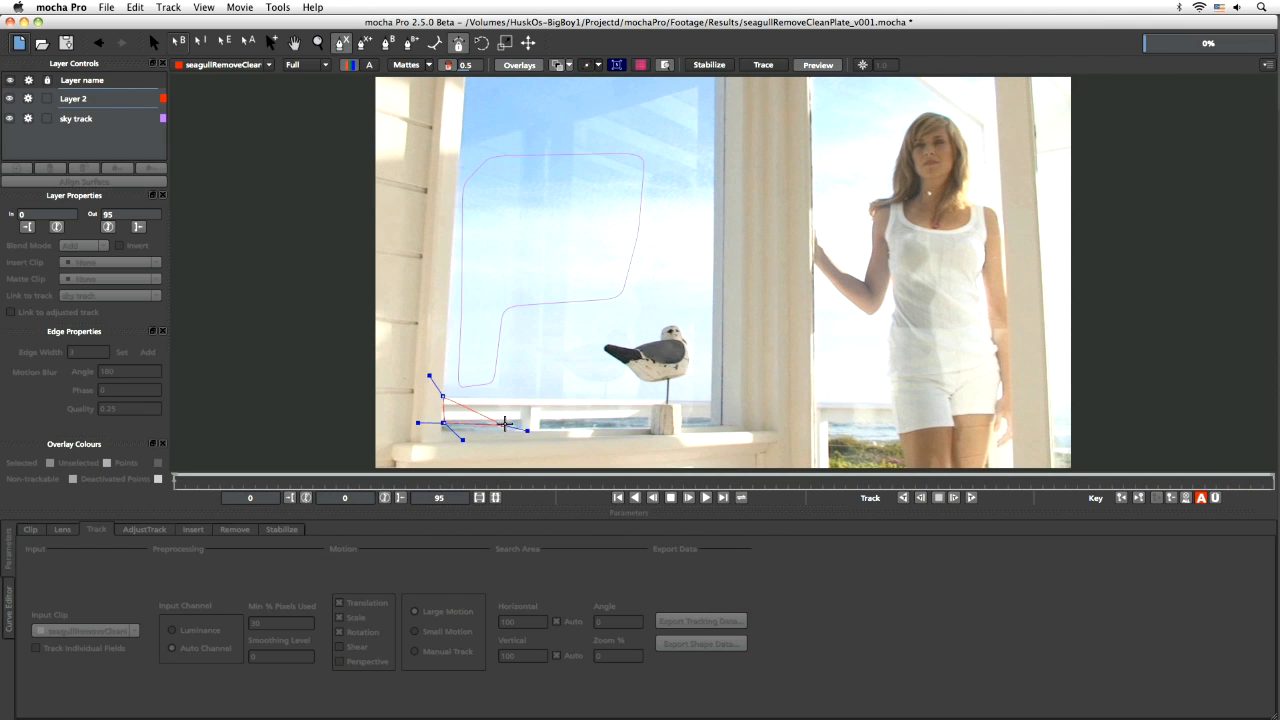
left_click(519, 428)
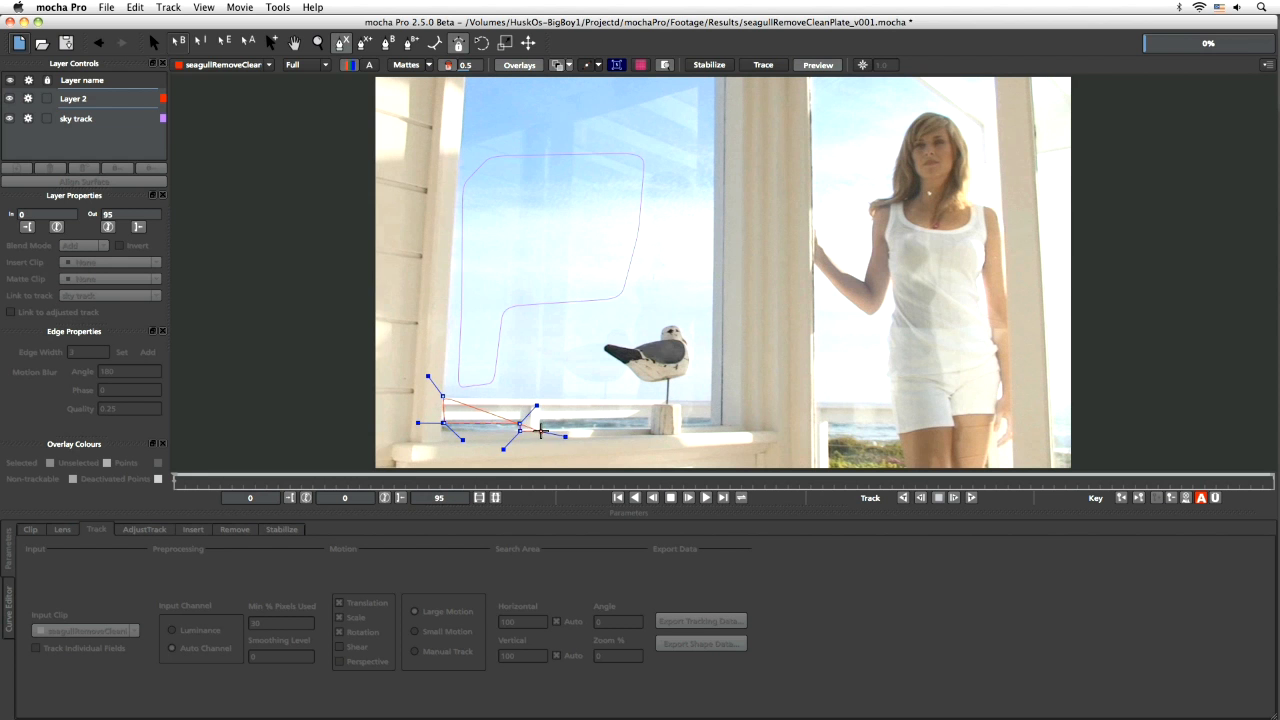
left_click(543, 421)
left_click(583, 420)
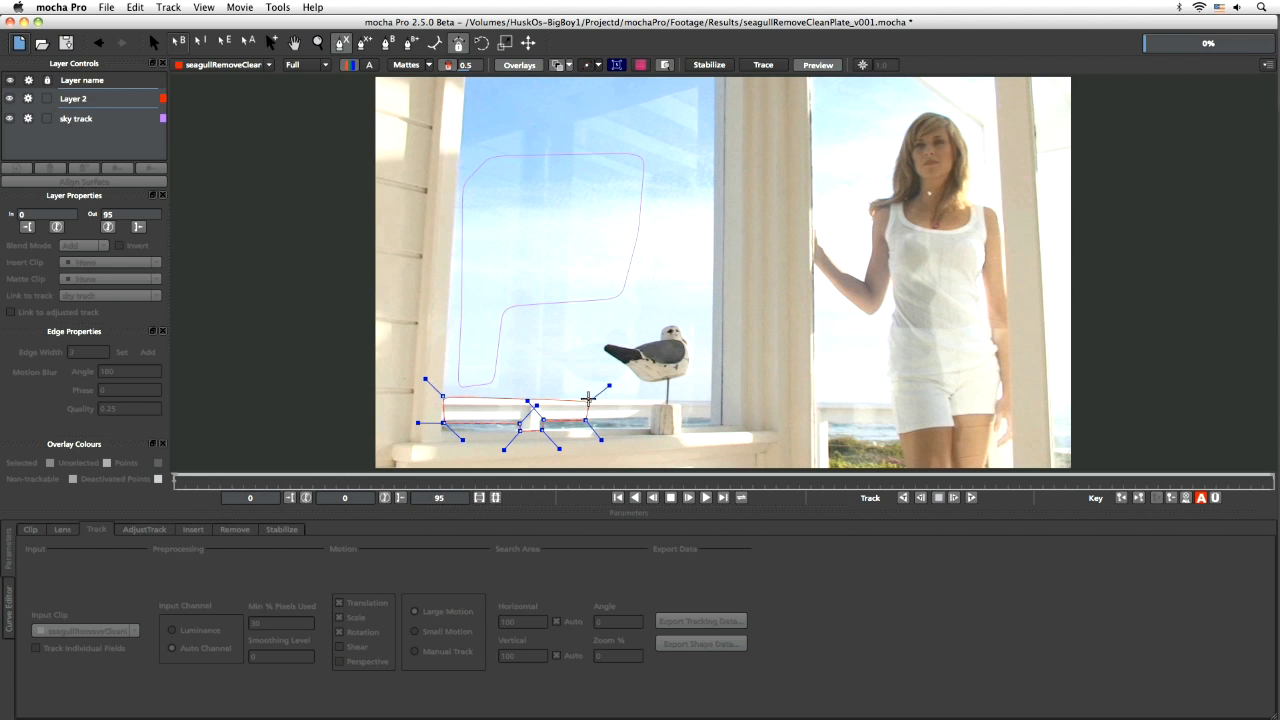
left_click(589, 397)
left_click(441, 398)
left_click_drag(438, 400, 443, 420)
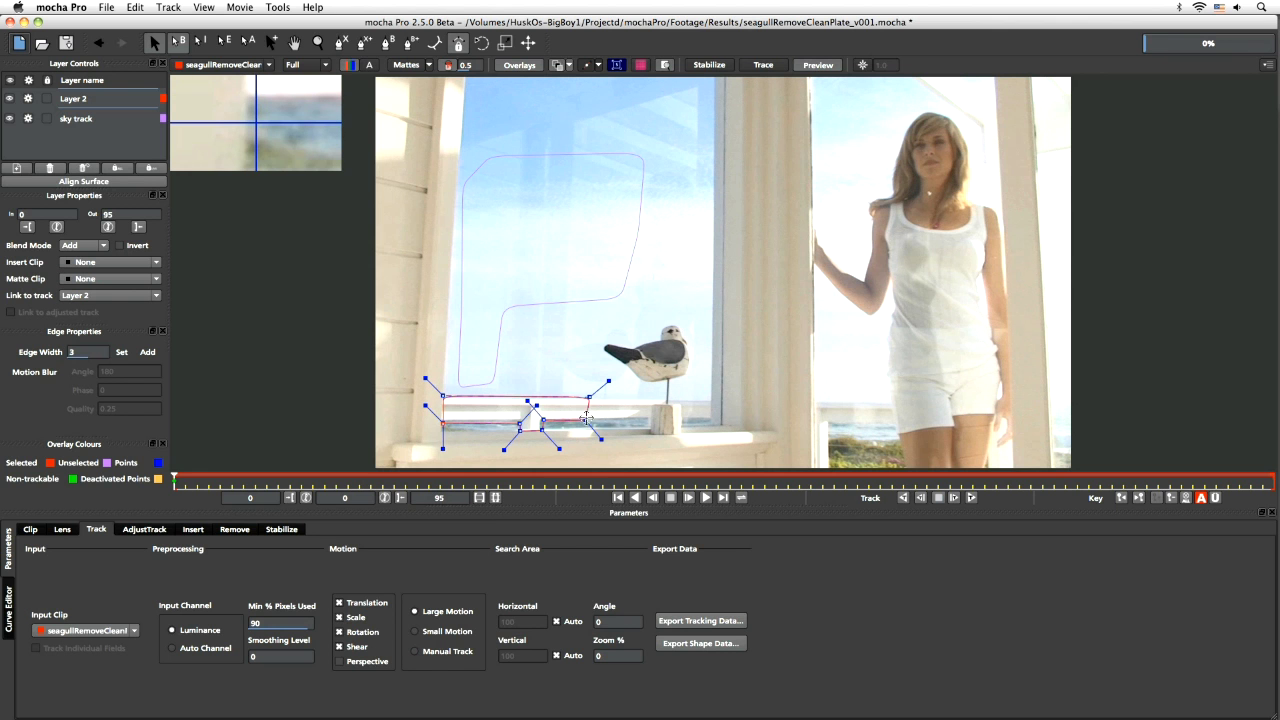
left_click_drag(586, 420, 588, 421)
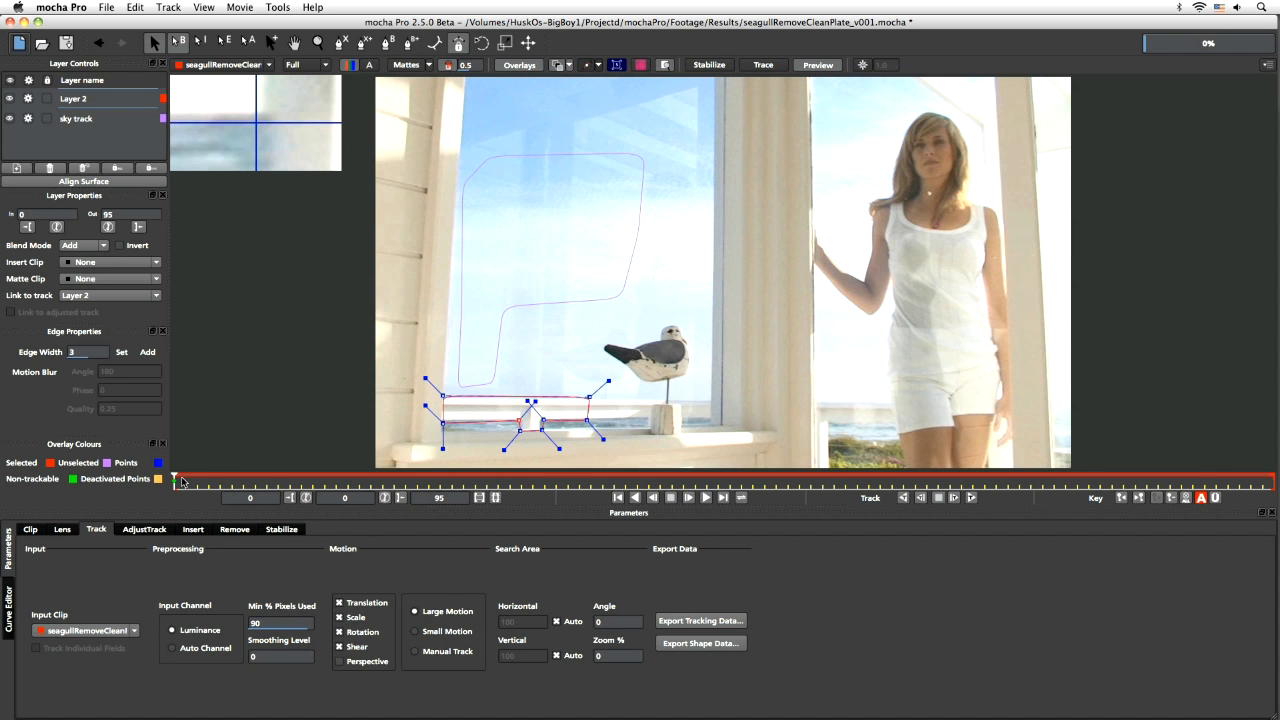
Step: Rename Layer 2 to 'railings track'
mouse_move(173, 478)
left_mouse_down()
mouse_move(600, 470)
mouse_move(162, 476)
left_mouse_up()
double_click(82, 100)
type("railings track")
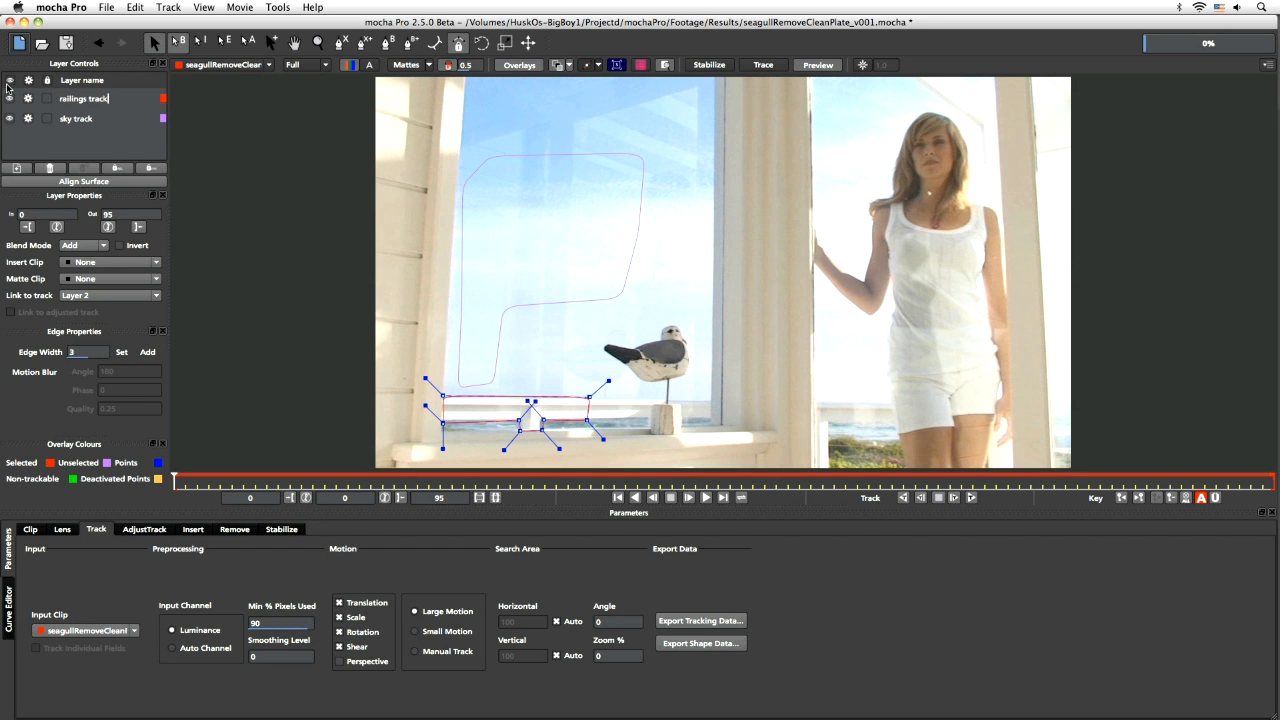
key("Return")
left_click(341, 43)
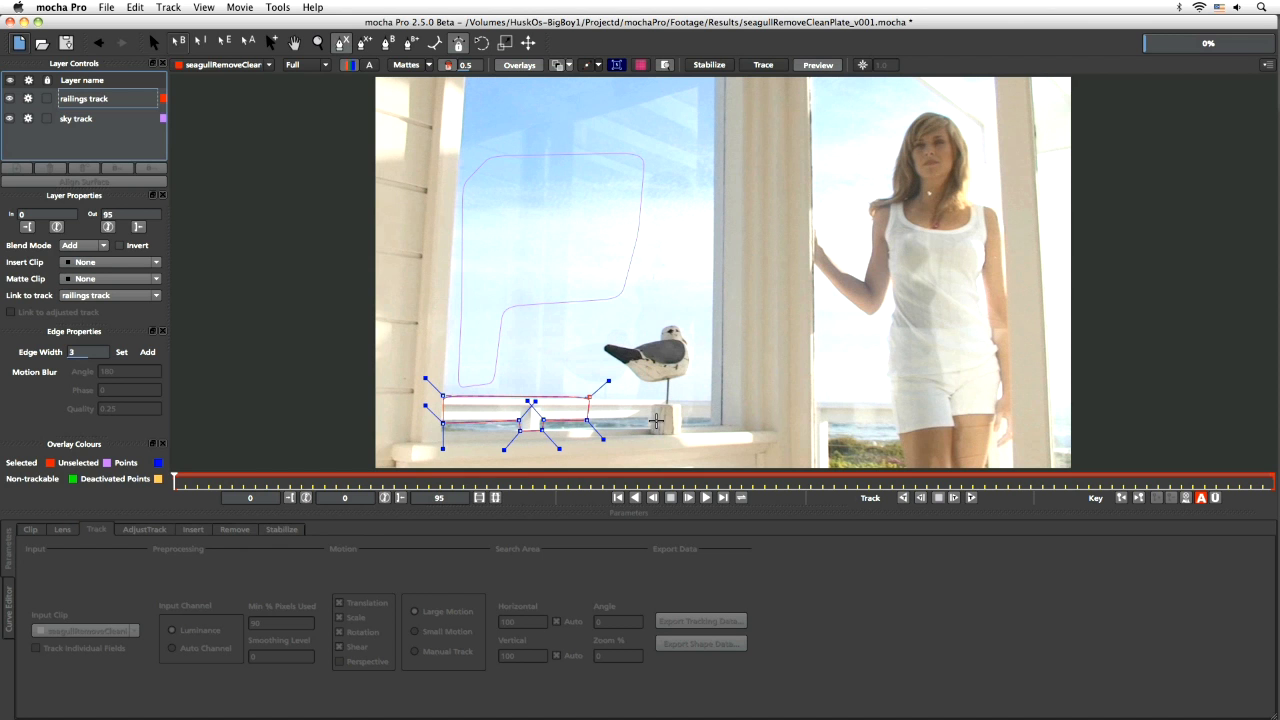
Step: Outline the seagull's post, body, back and head with X-spline points
left_click(648, 430)
left_click(641, 453)
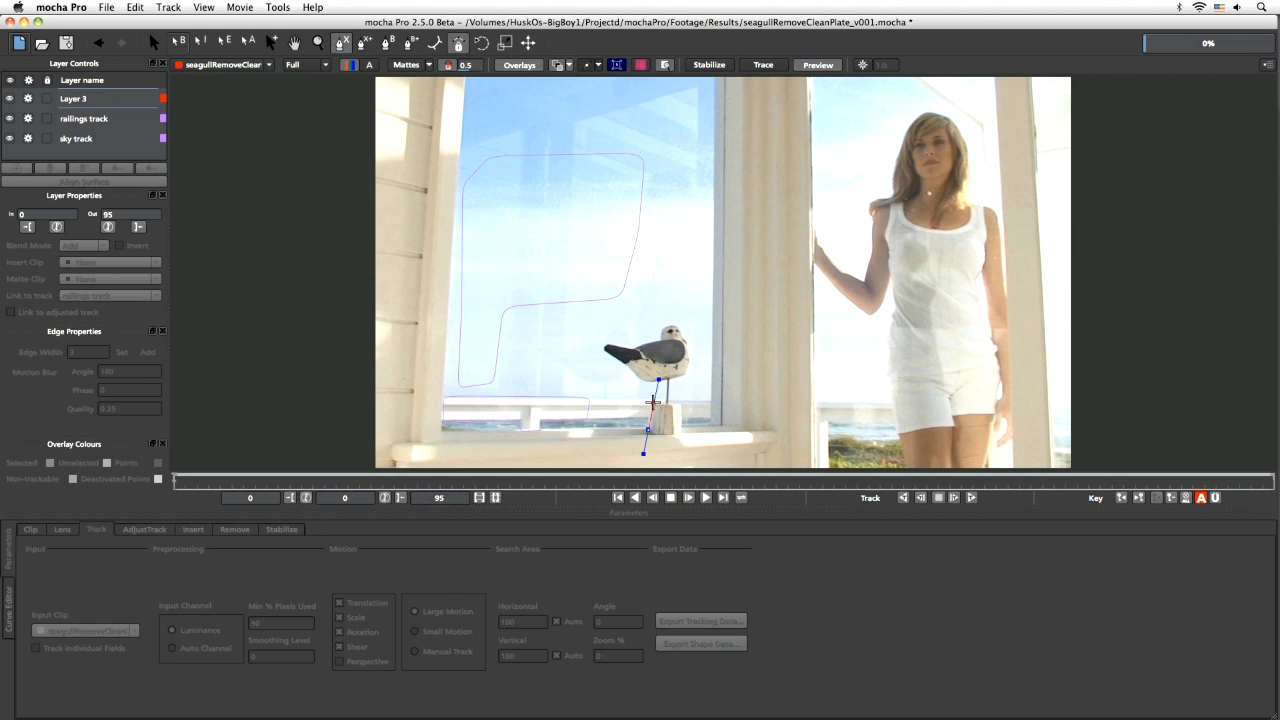
left_click(653, 401)
left_click(632, 387)
left_click(684, 407)
left_click(671, 366)
left_click(663, 382)
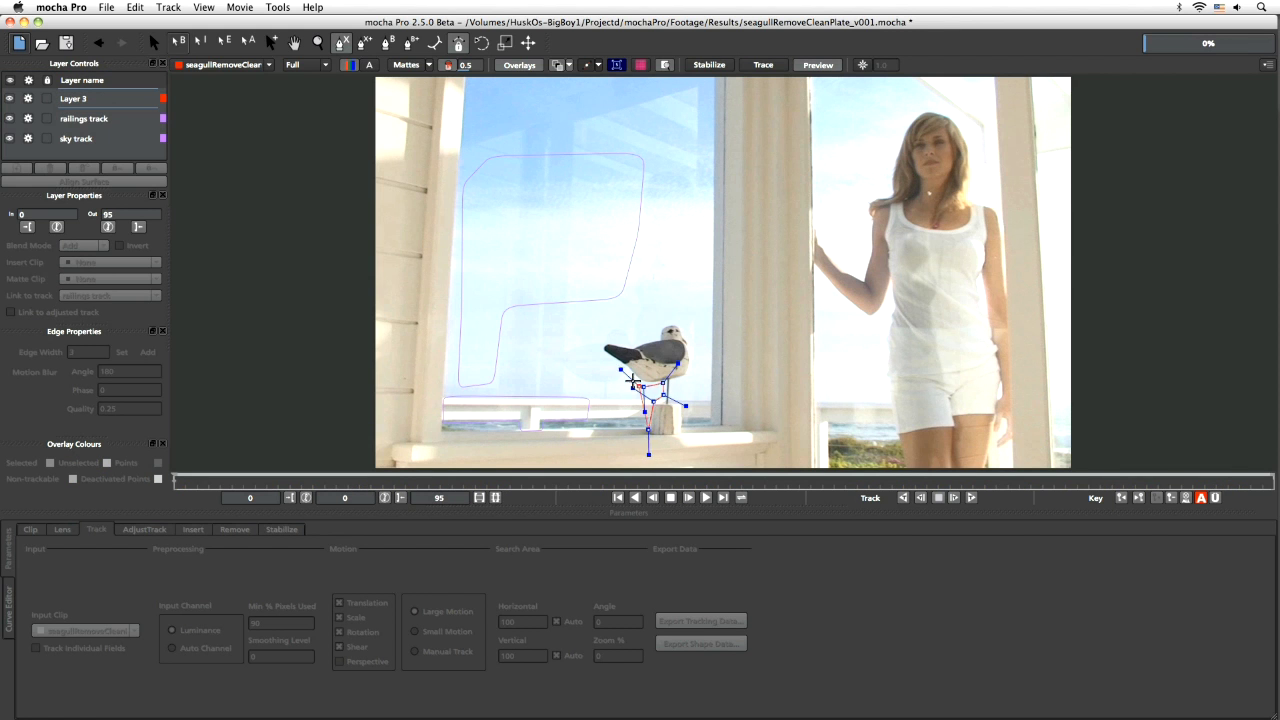
left_click(632, 347)
left_click(577, 341)
left_click(573, 355)
left_click(594, 316)
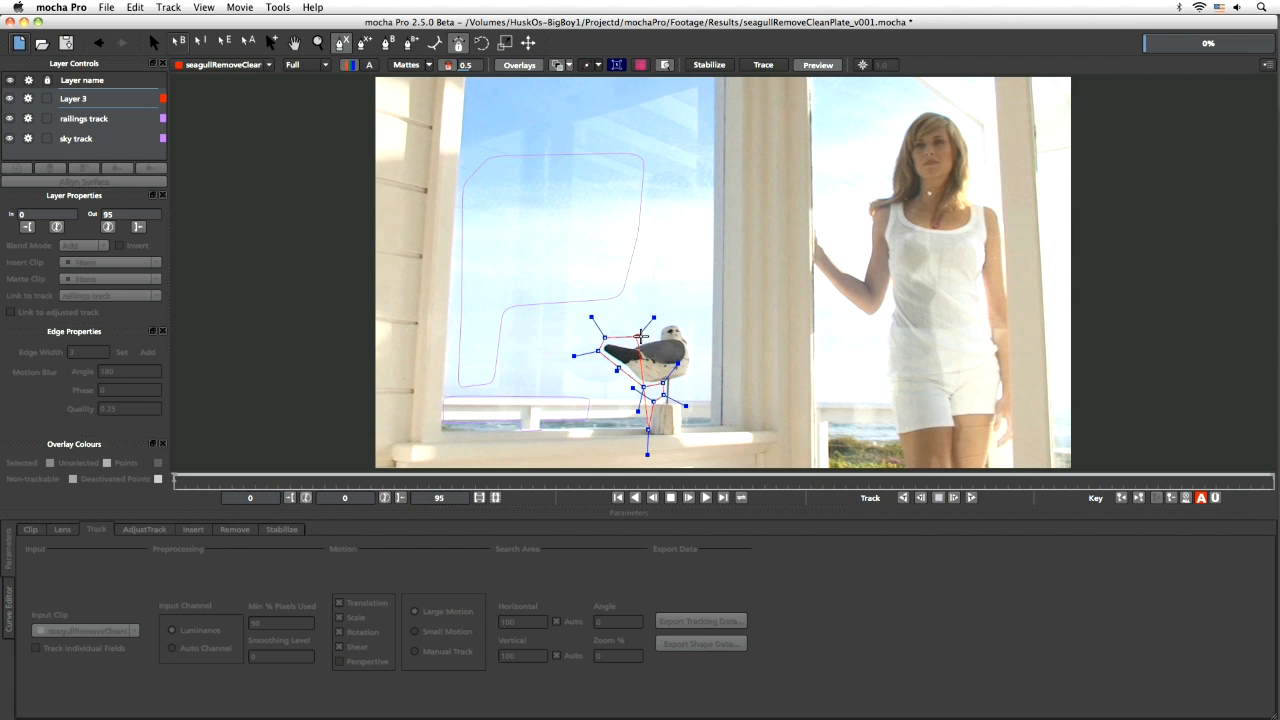
left_click(660, 300)
Step: Finish the seagull outline down its right side and post, close it, and adjust a base point
left_click(699, 301)
left_click(721, 339)
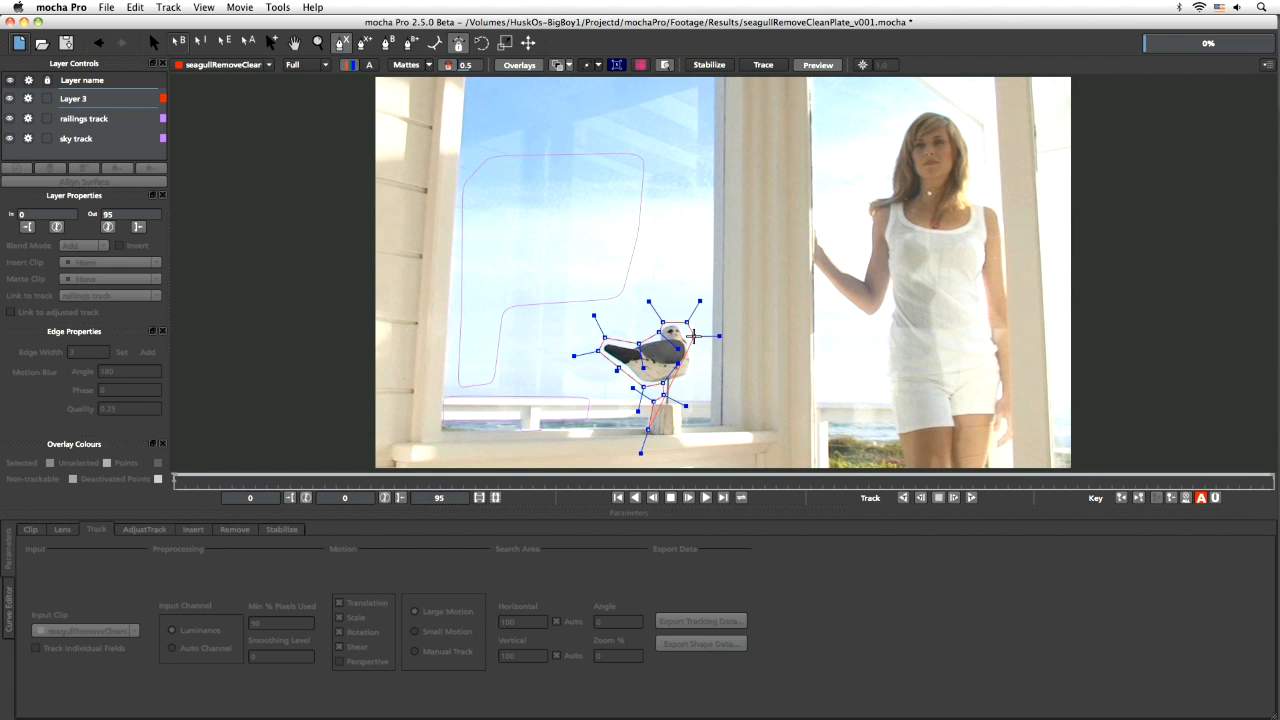
left_click(721, 373)
left_click(713, 395)
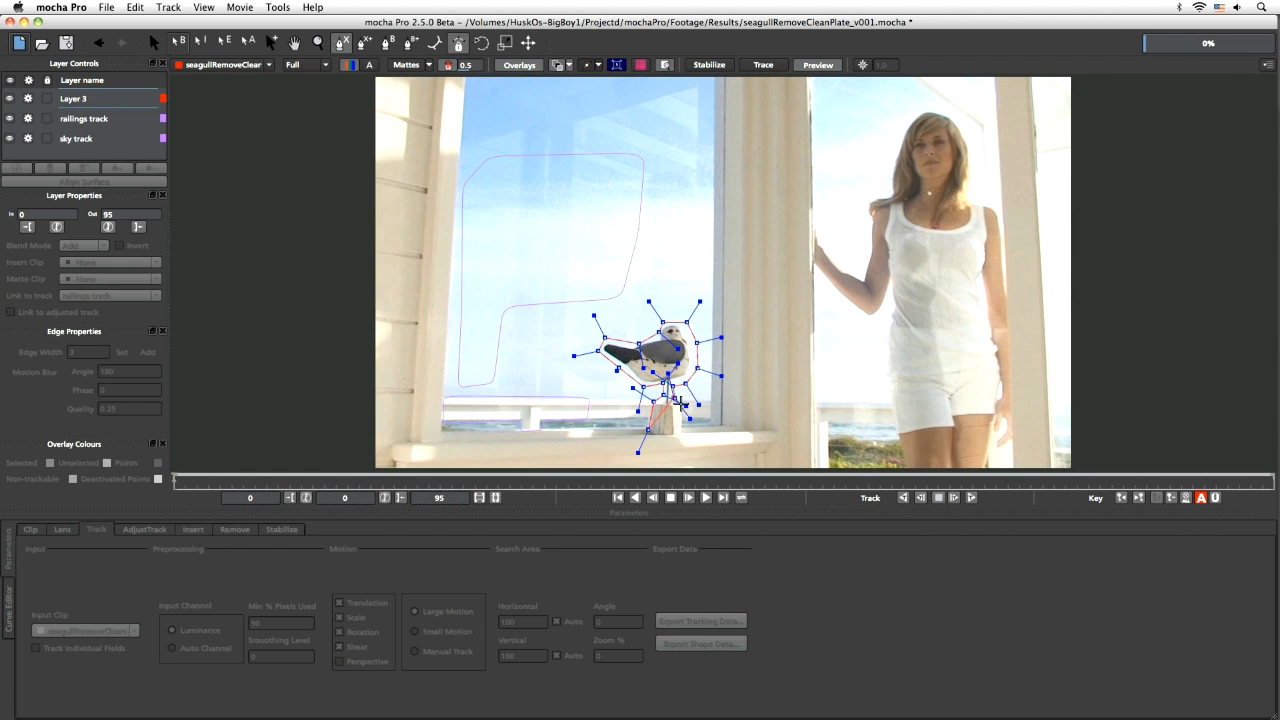
left_click(699, 404)
left_click(685, 428)
left_click(676, 438)
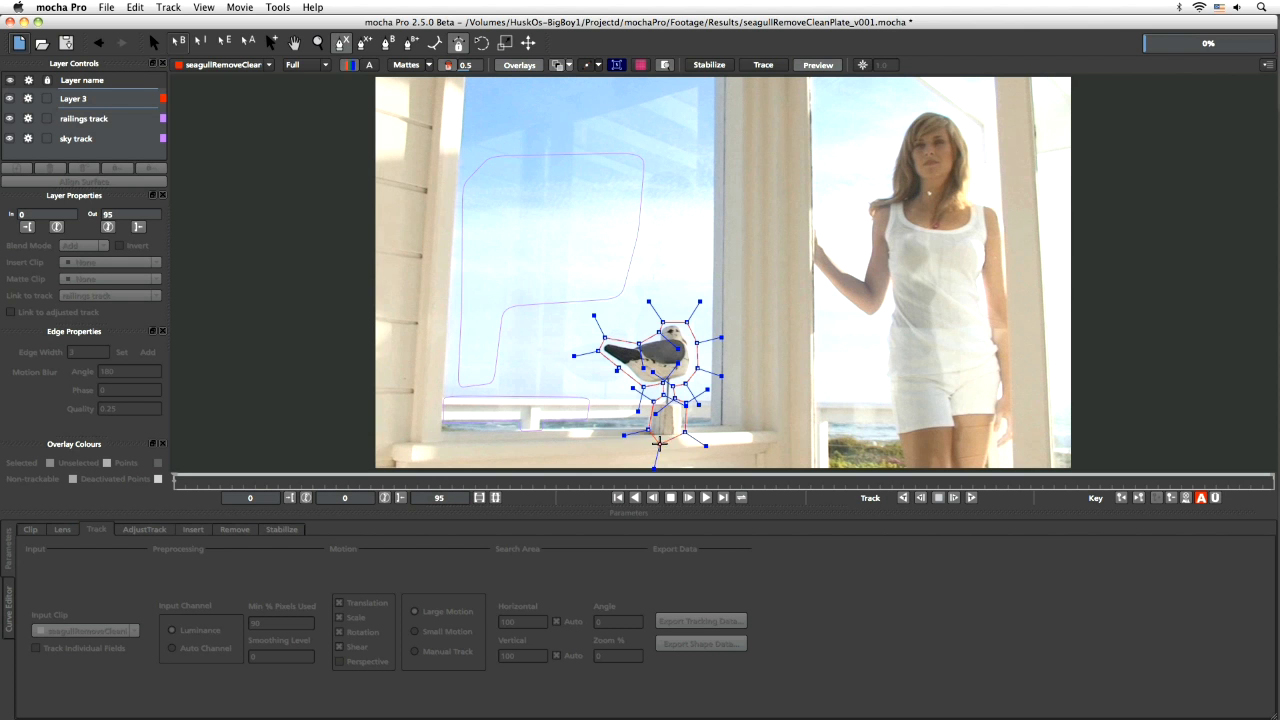
left_click(648, 440)
right_click(648, 441)
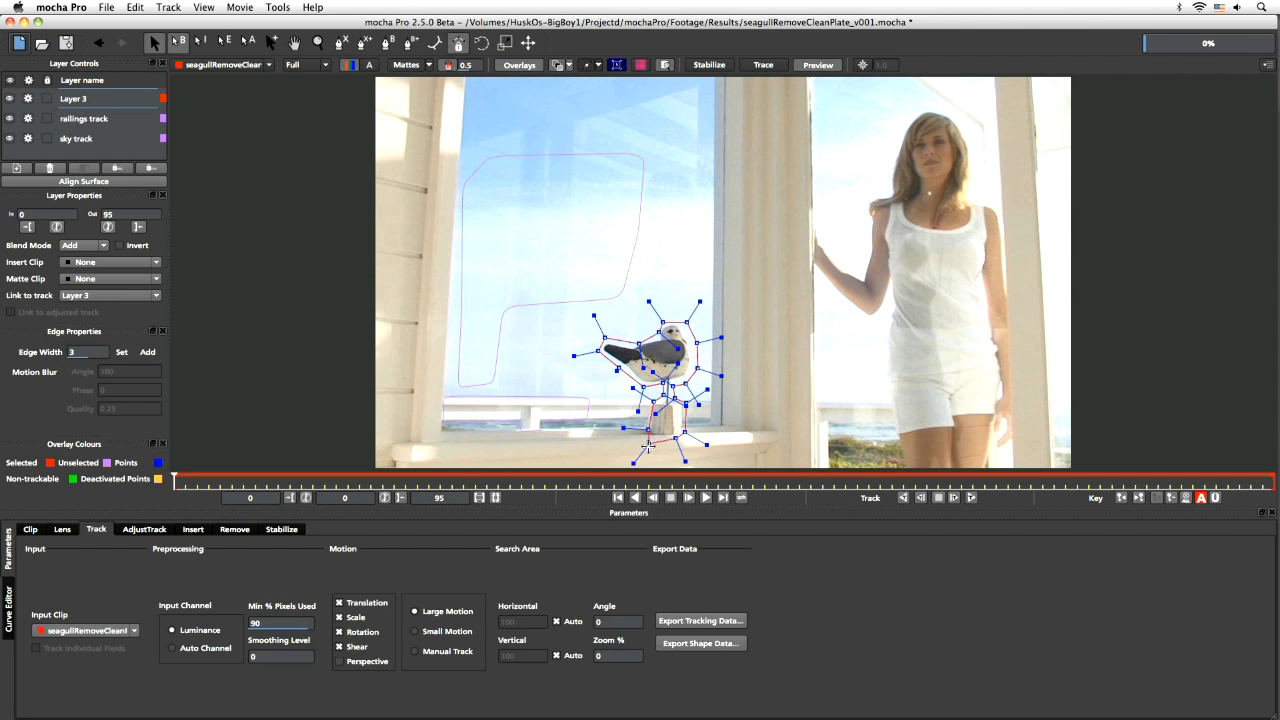
left_click_drag(634, 460, 694, 390)
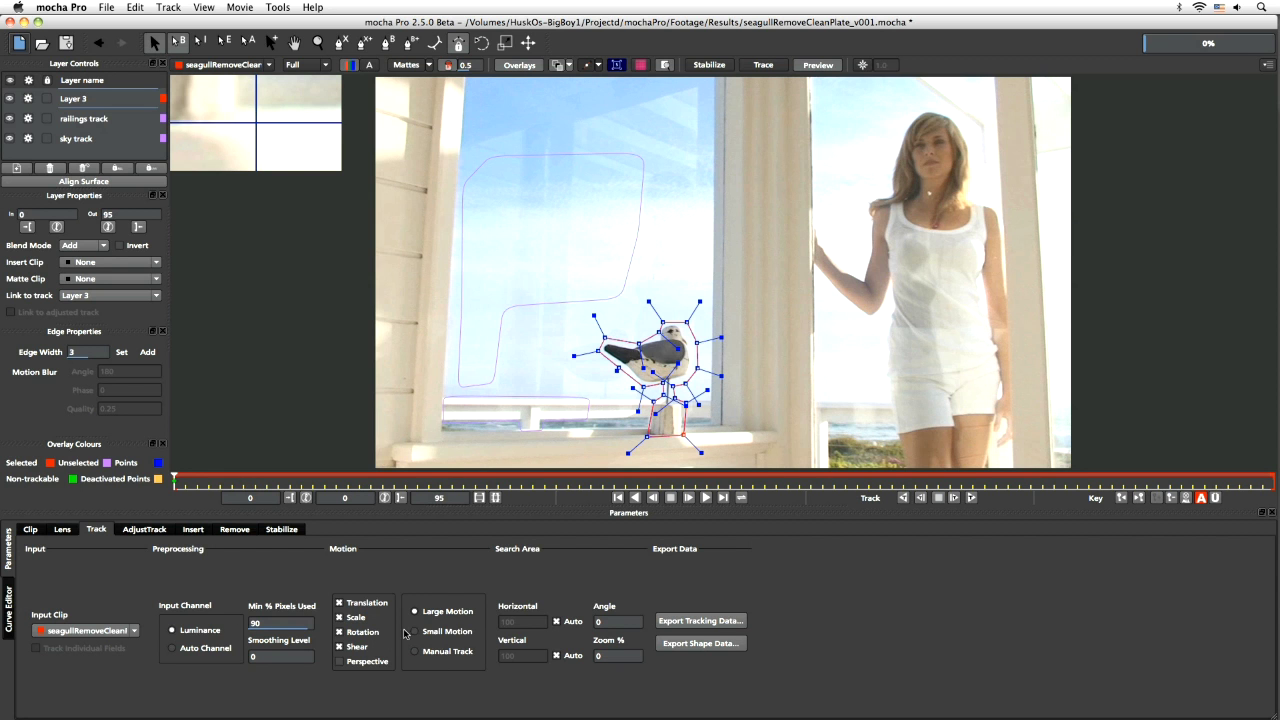
Step: Rename Layer 3 to 'seagull track'
double_click(90, 99)
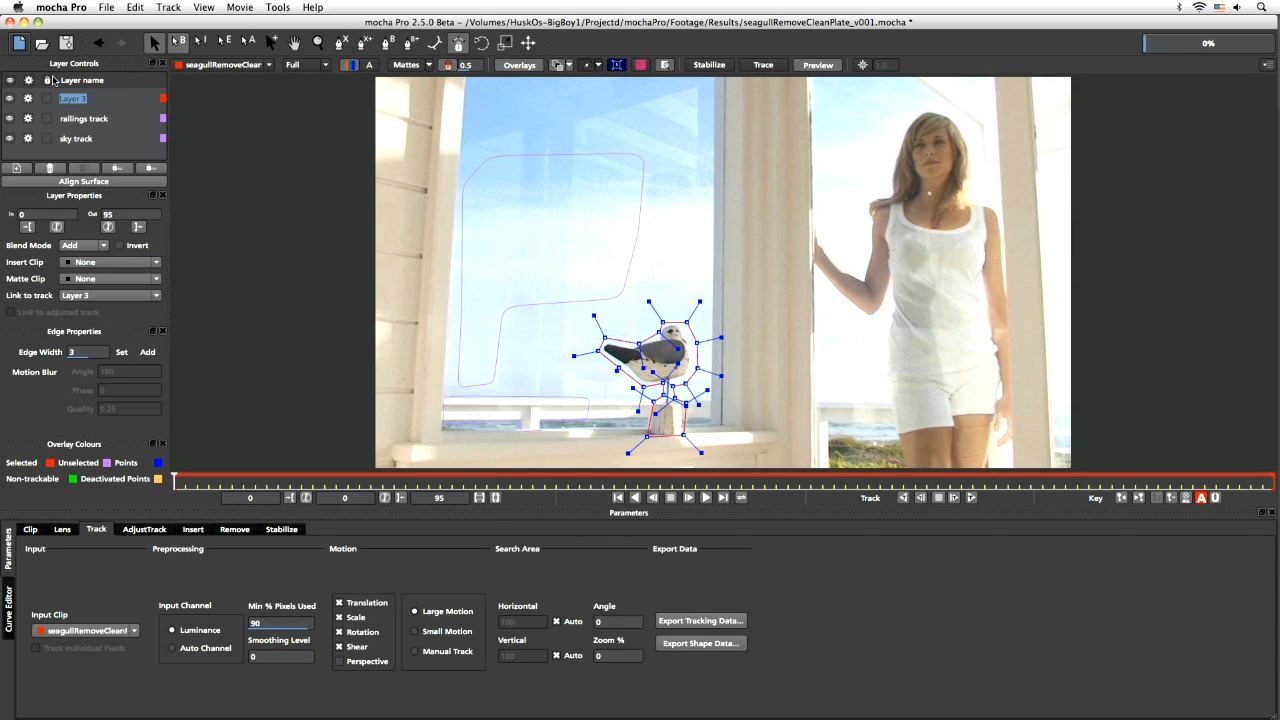
type("s")
type("eagull track")
key("Return")
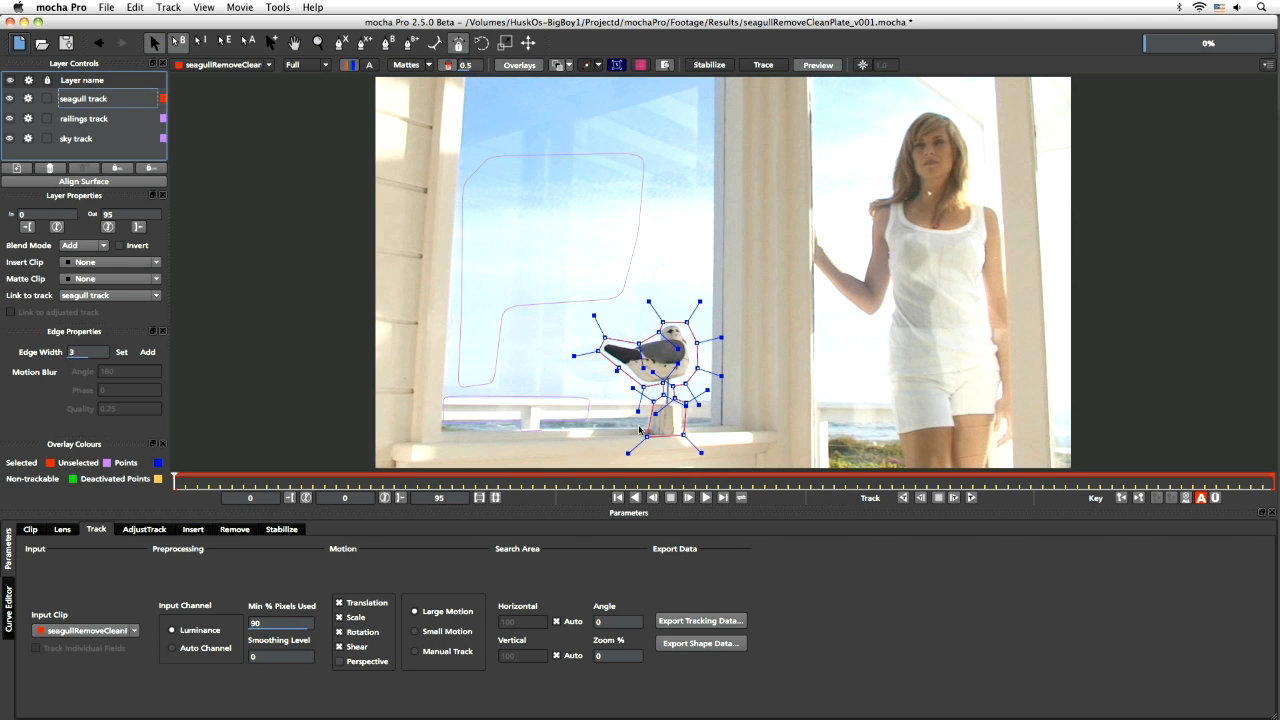
Step: Turn on filled mattes and display mattes for all layers
left_click(403, 65)
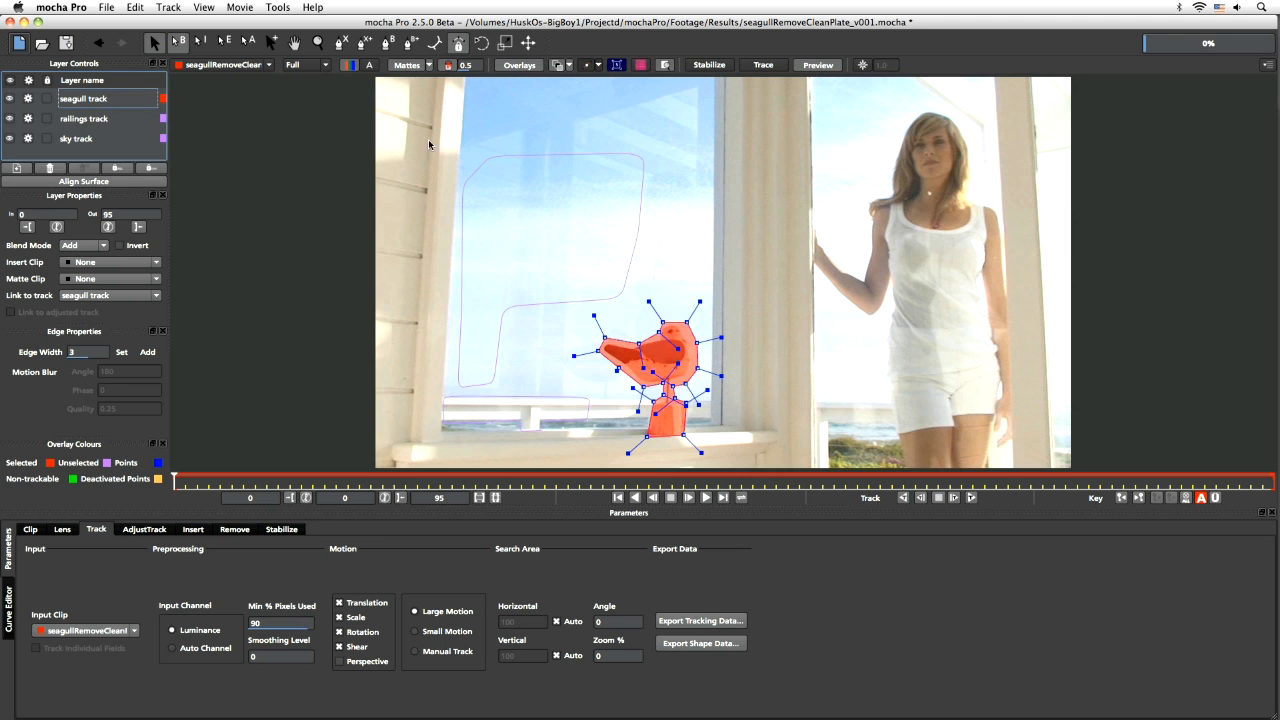
left_click(430, 65)
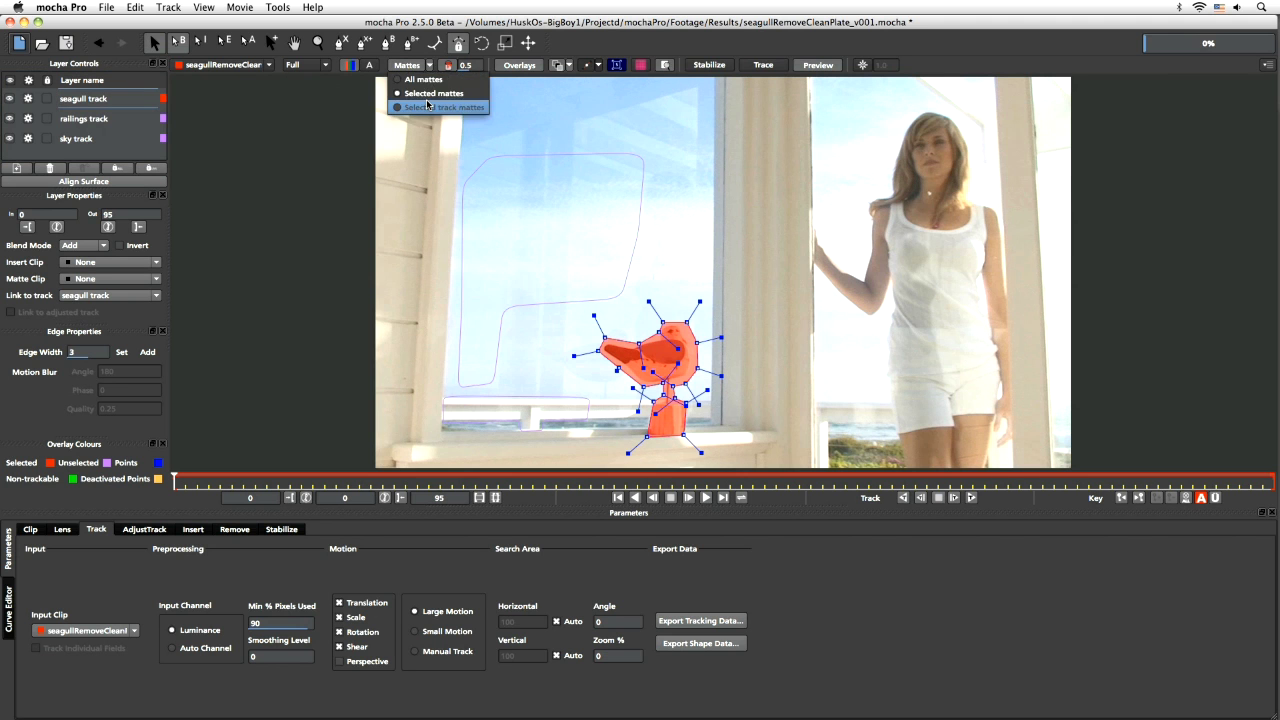
left_click(436, 107)
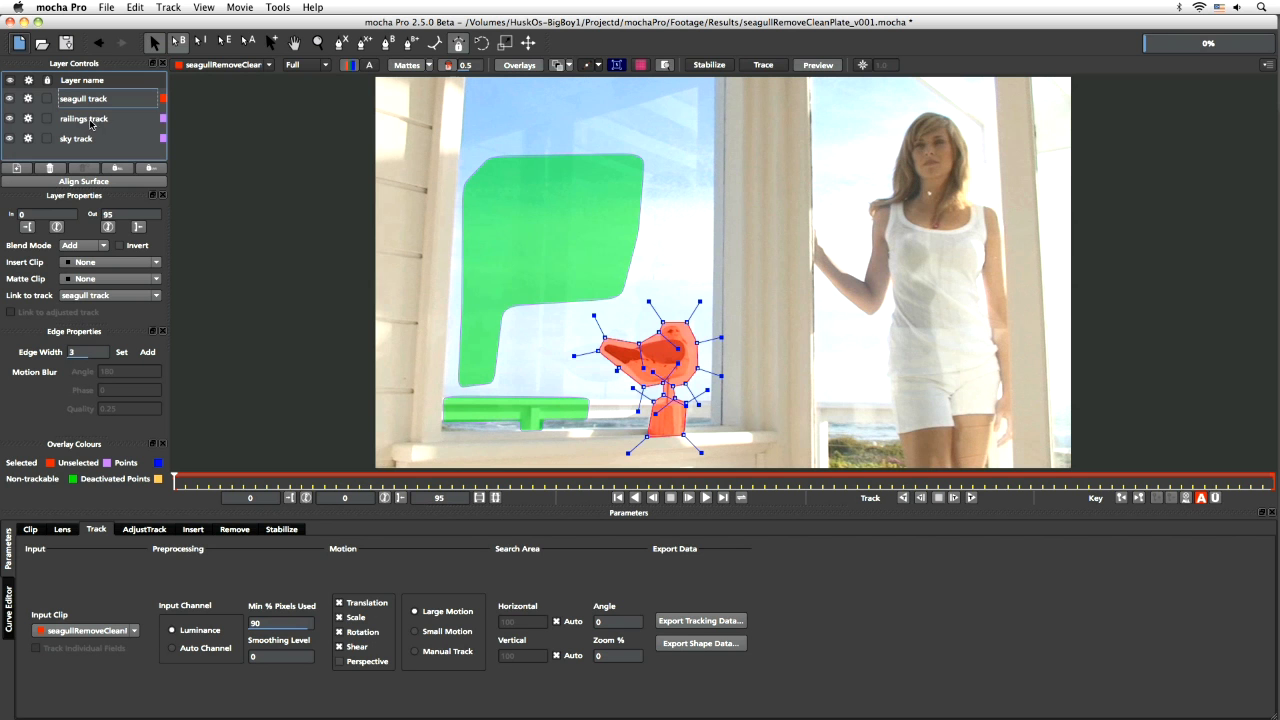
Step: Color the railings track matte light cyan and the sky track matte light pink
left_click(90, 120)
left_click(73, 479)
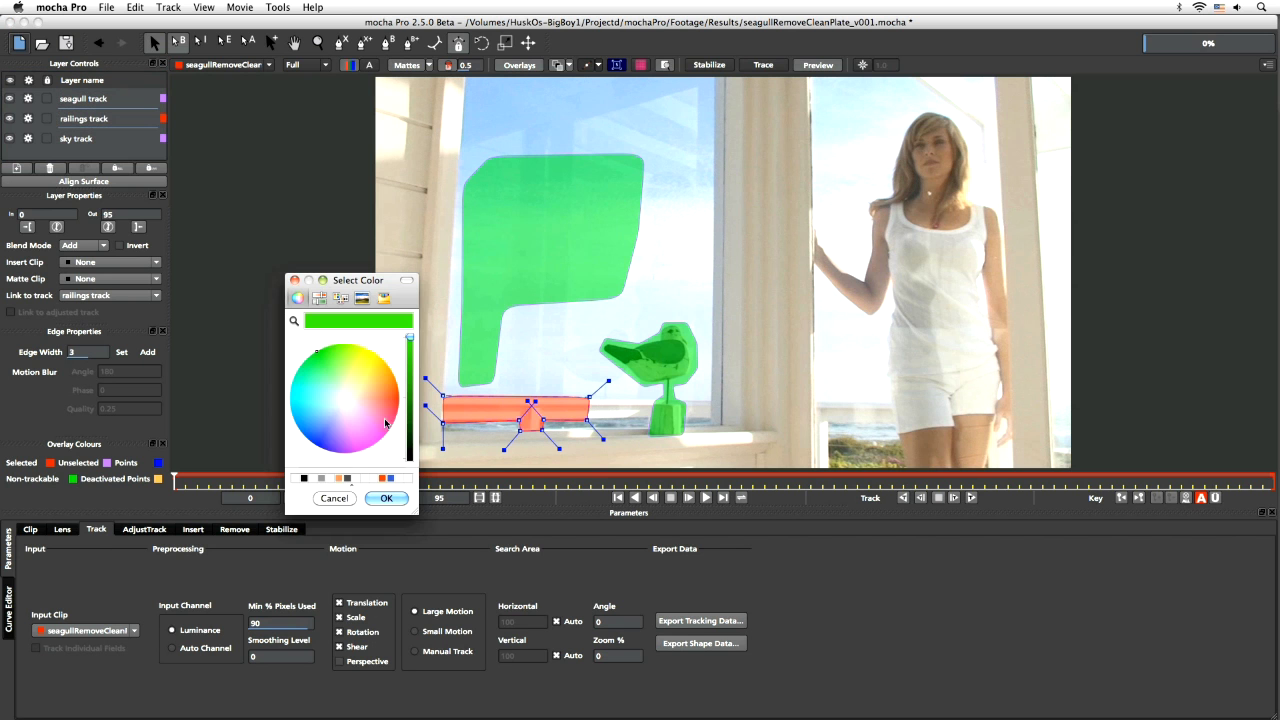
left_click(321, 413)
left_click(386, 498)
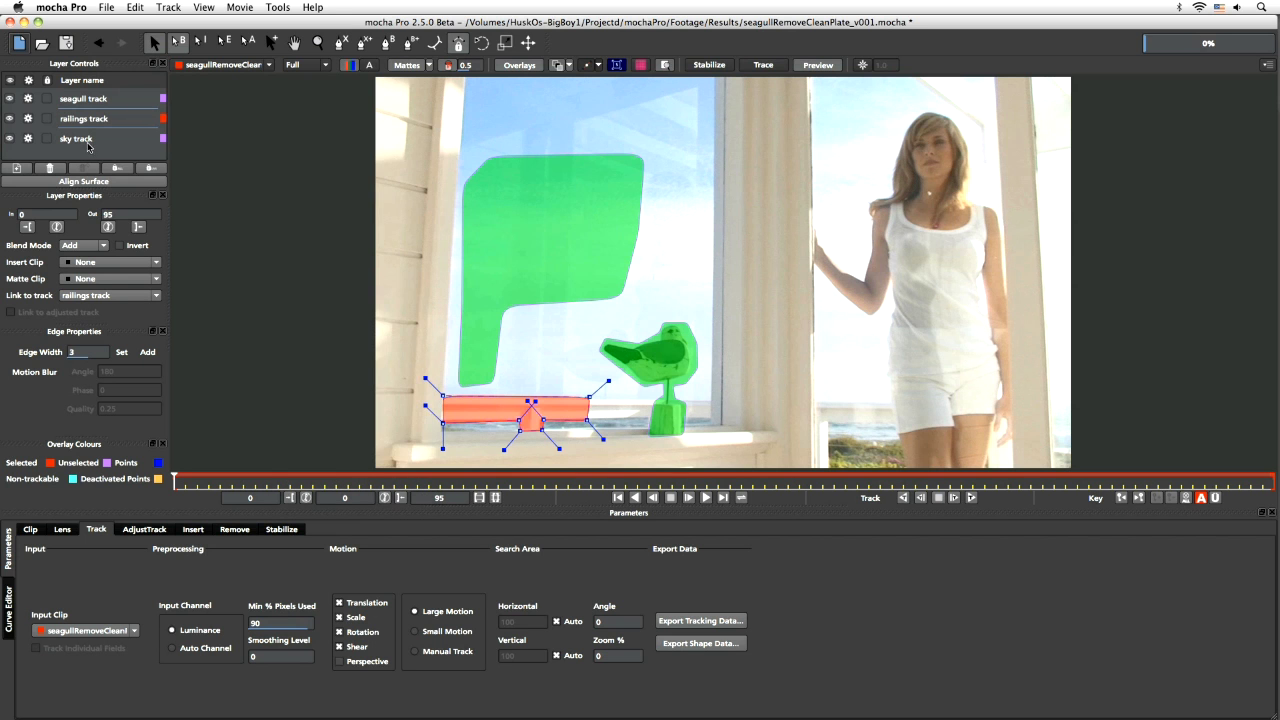
left_click(87, 144)
left_click(73, 479)
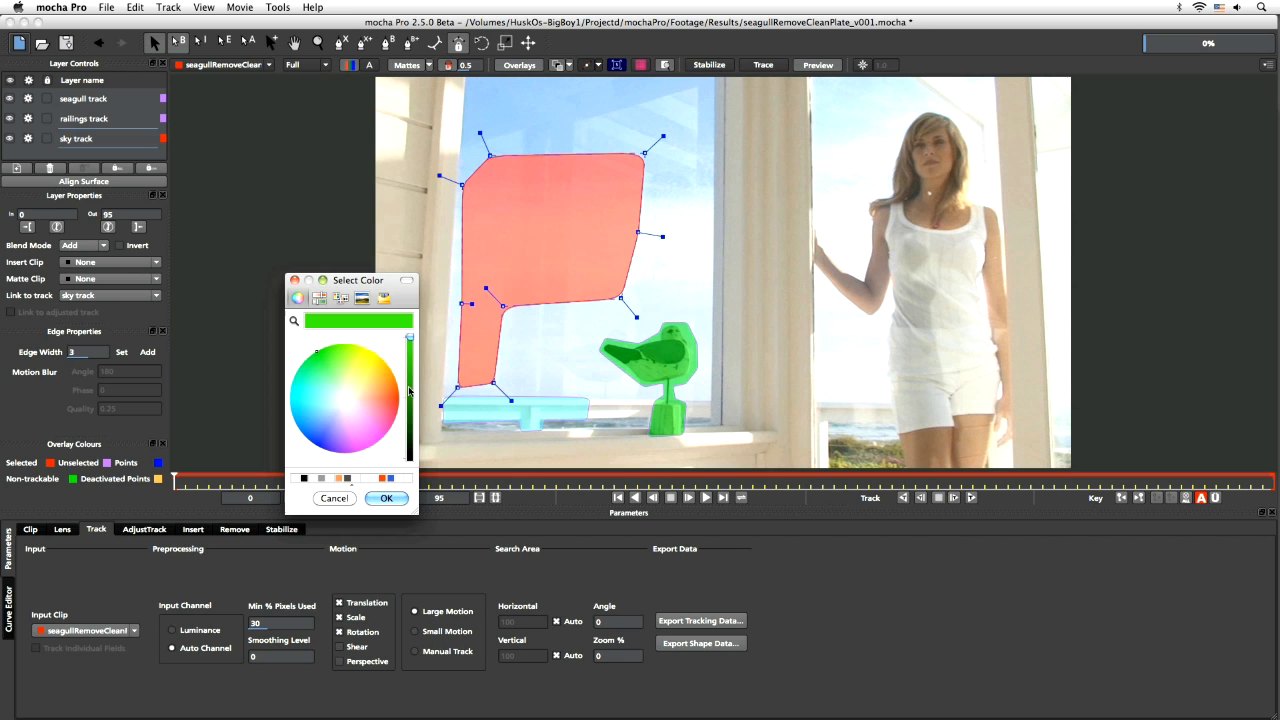
left_click(368, 437)
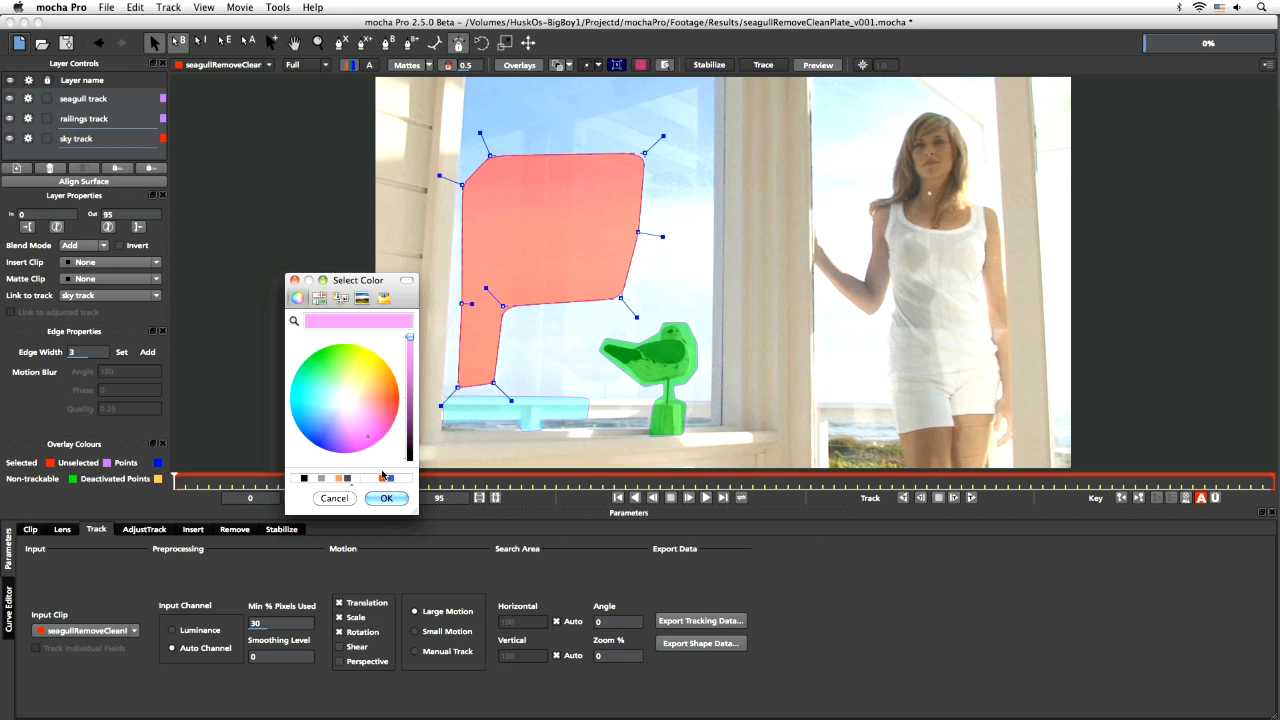
left_click(388, 497)
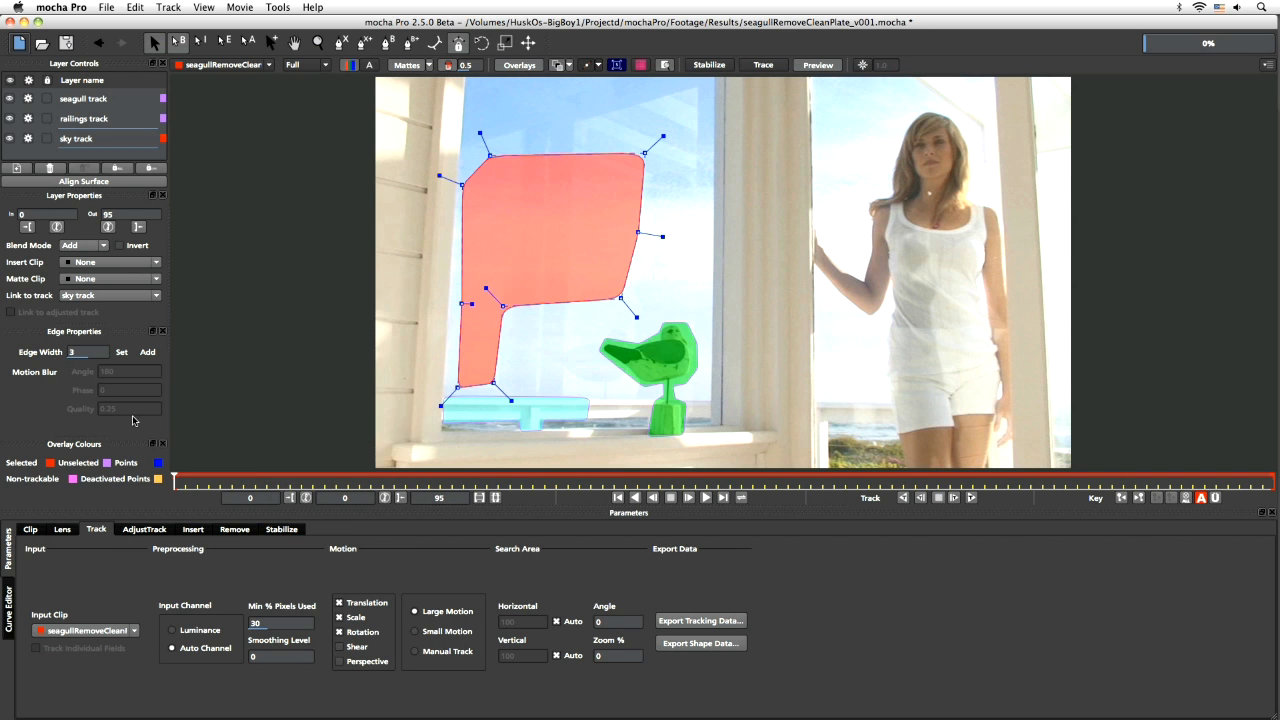
left_click(106, 99)
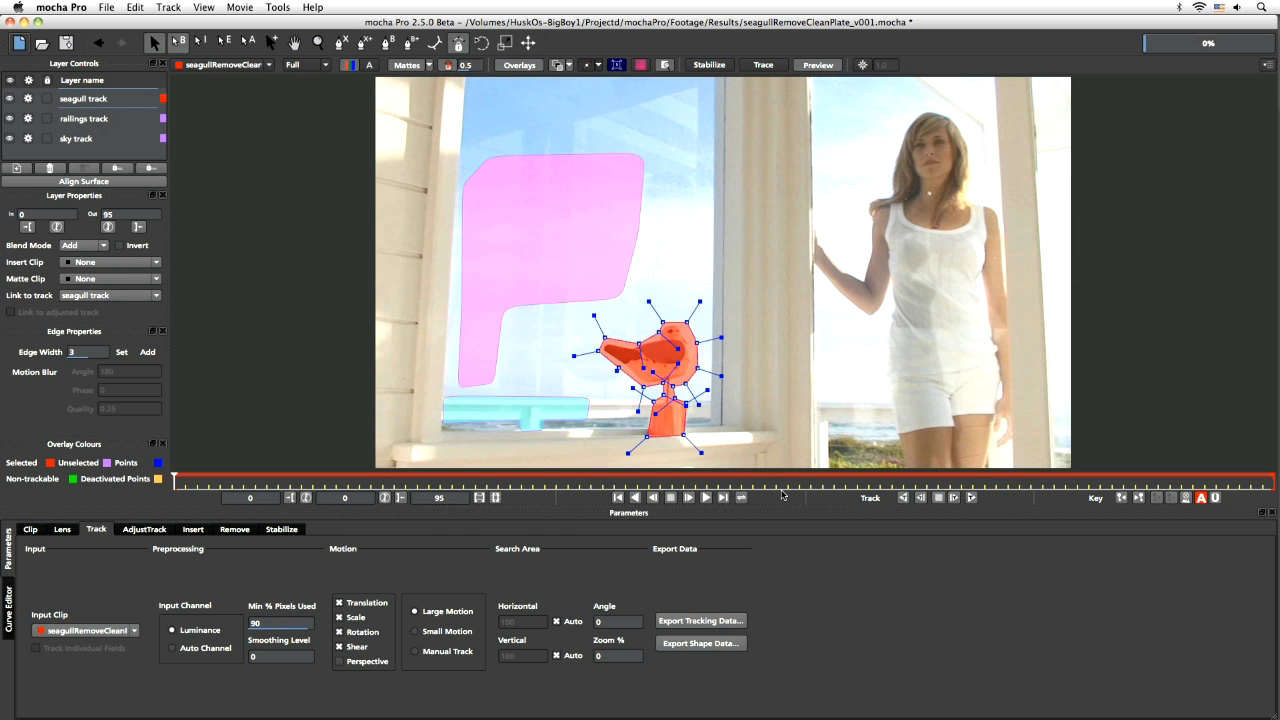
Step: Track all three shapes forward from frame 0 to frame 28, then return near the start
left_click(970, 498)
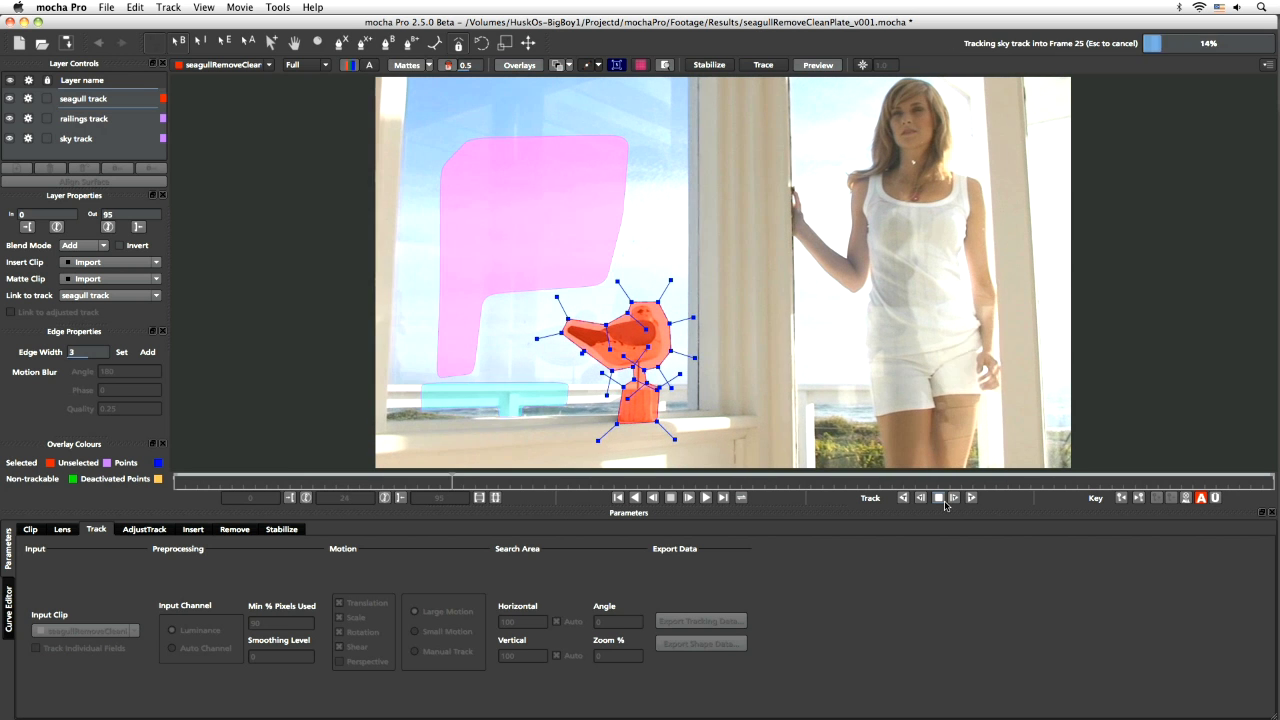
left_click(938, 497)
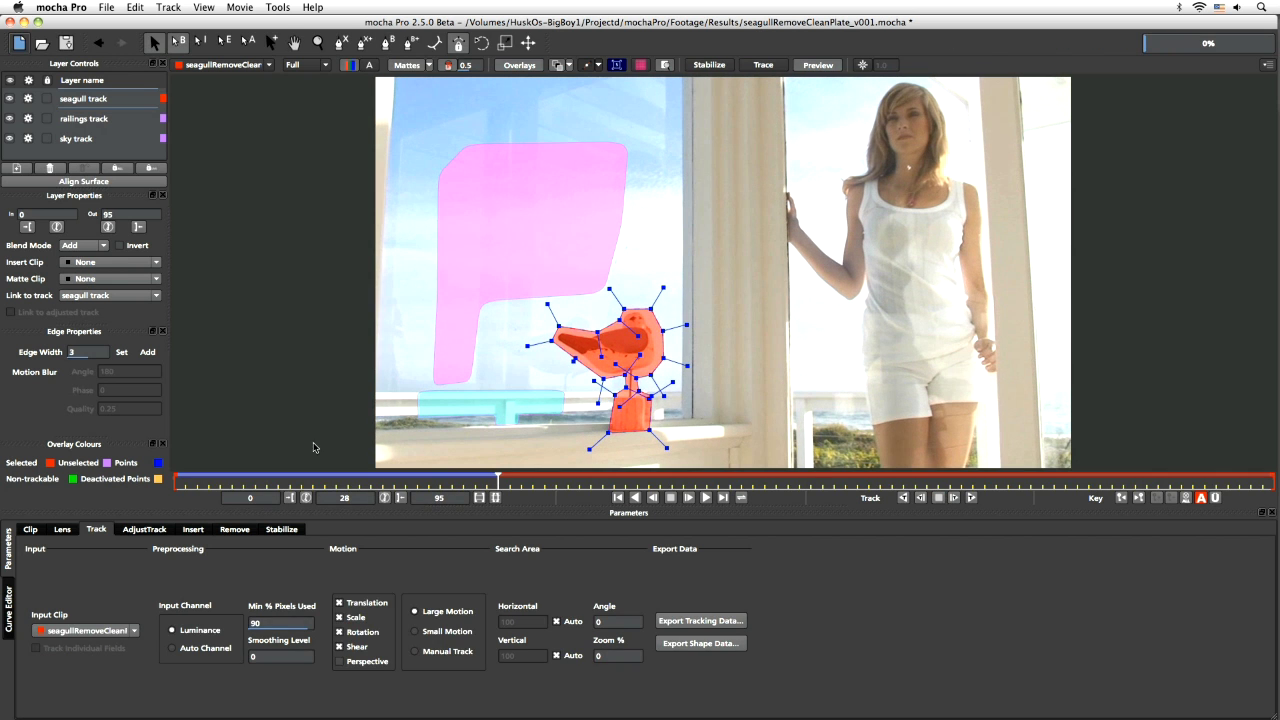
left_click_drag(495, 478, 143, 480)
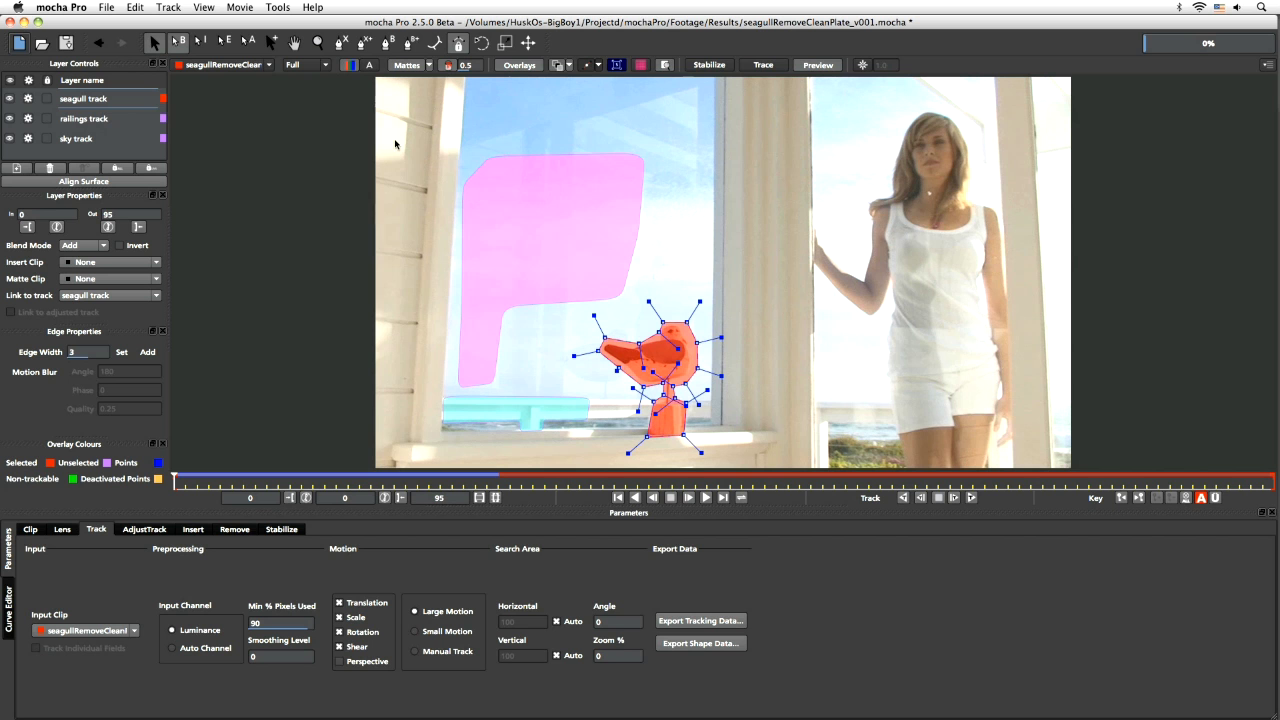